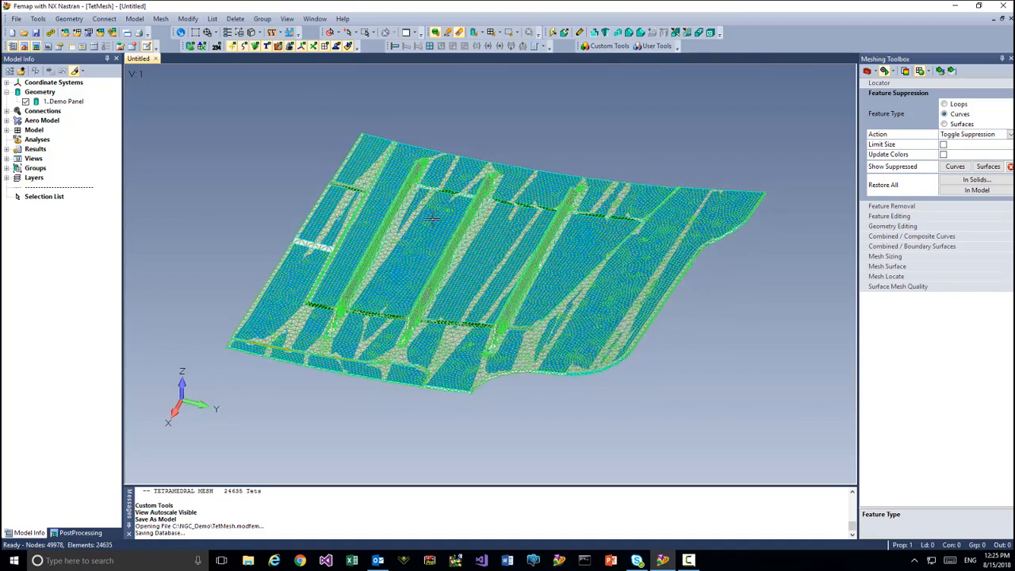
- Delete the entire tetrahedral mesh from the panel, keeping the unused properties, materials and meshing attributes
{"action": "scroll", "coordinate": [435, 225], "scroll_direction": "up", "scroll_amount": 2}
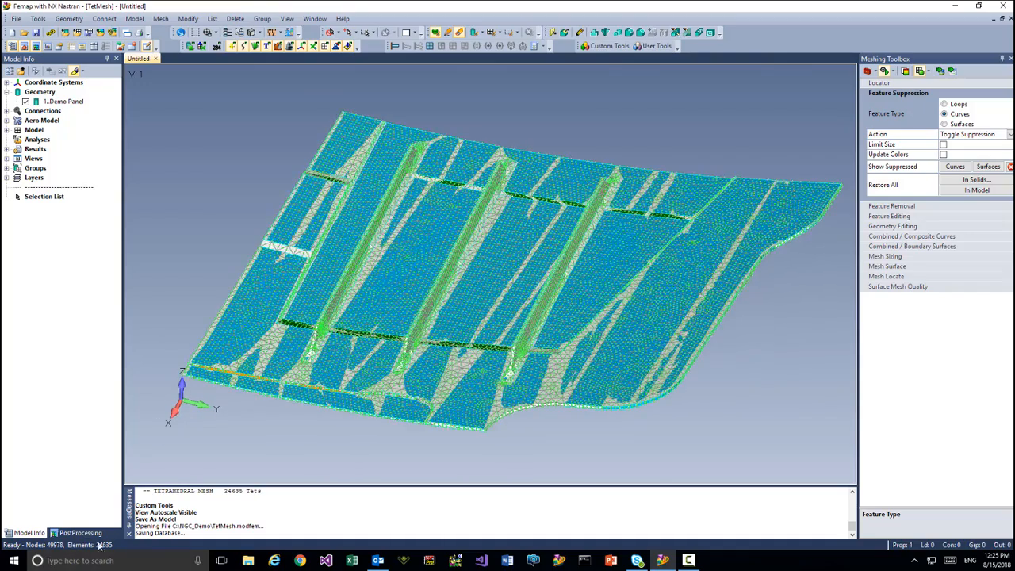
{"action": "middle_click_drag", "start_coordinate": [347, 297], "coordinate": [360, 279]}
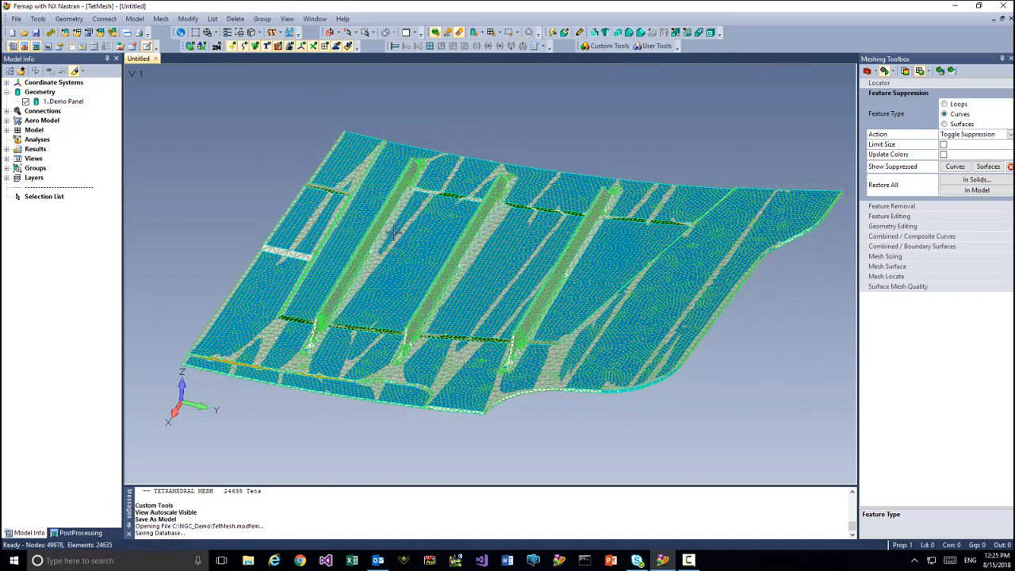
{"action": "left_click", "coordinate": [232, 20]}
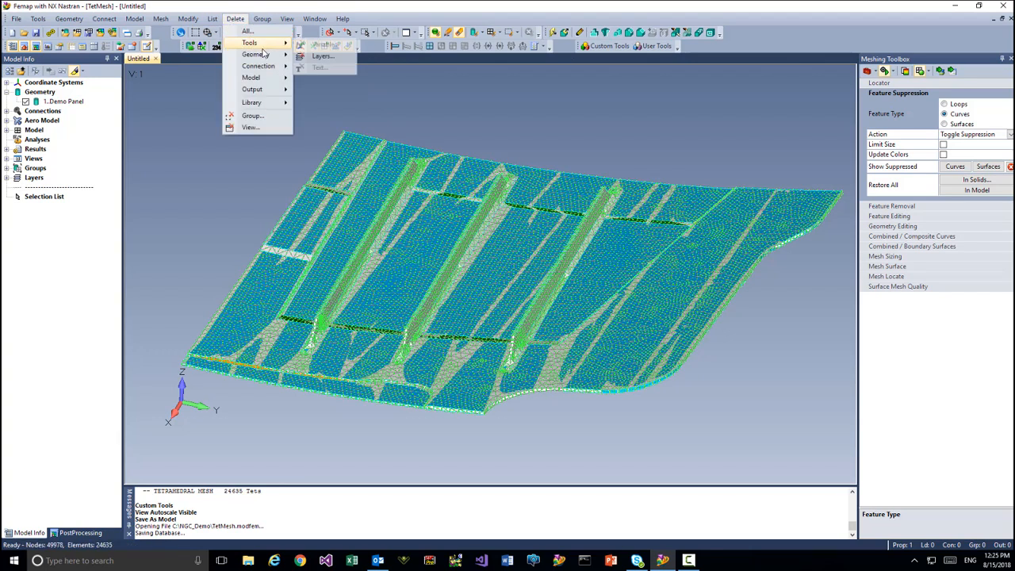
{"action": "mouse_move", "coordinate": [260, 79]}
{"action": "left_click", "coordinate": [321, 91]}
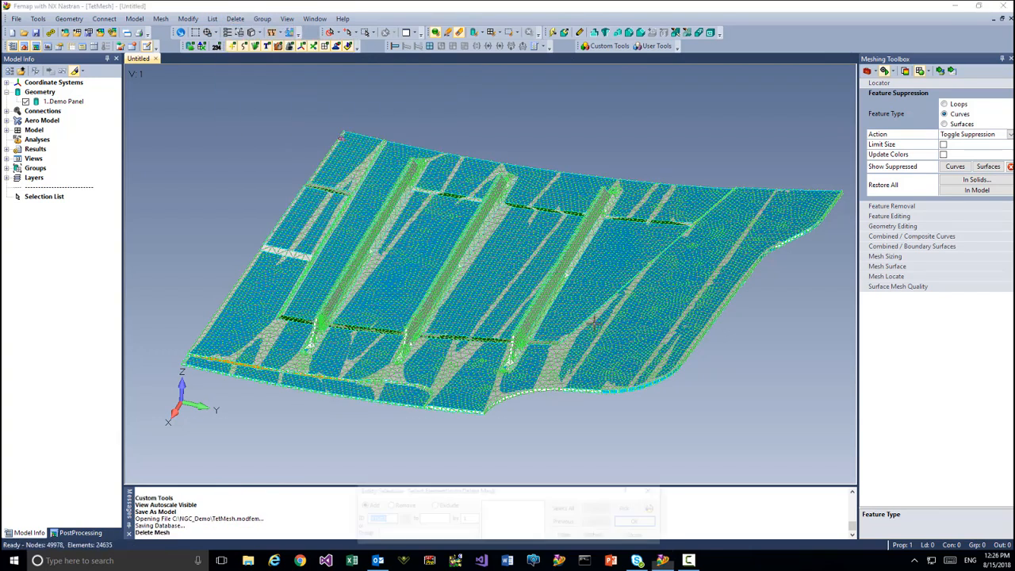
{"action": "left_click", "coordinate": [564, 509]}
{"action": "left_click", "coordinate": [639, 522]}
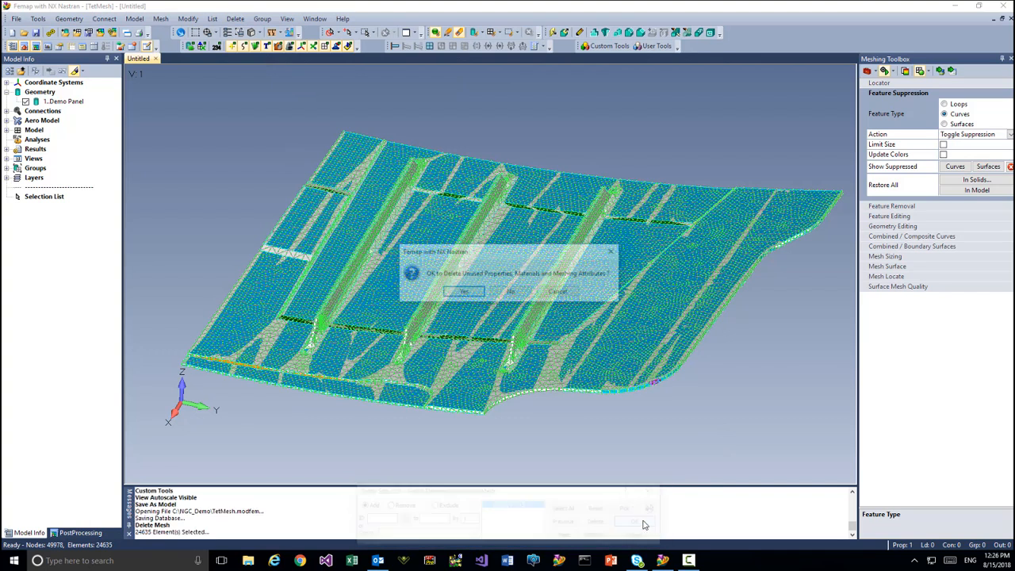
{"action": "left_click", "coordinate": [513, 293]}
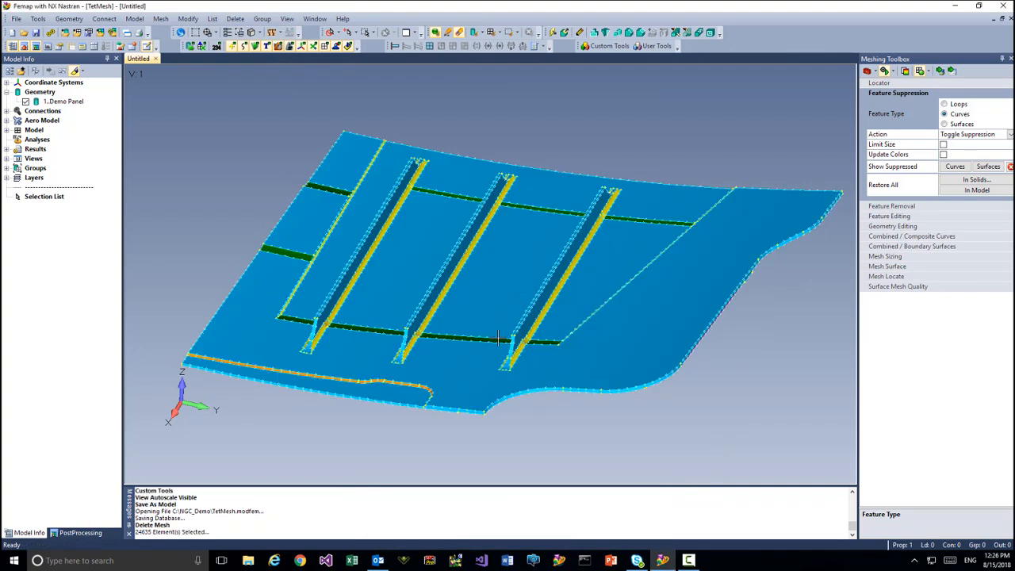
- Offset the panel's large underside skin surface by -0.045, selecting it with front picking
{"action": "middle_click_drag", "start_coordinate": [502, 342], "coordinate": [571, 344]}
{"action": "middle_click_drag", "start_coordinate": [458, 374], "coordinate": [461, 363]}
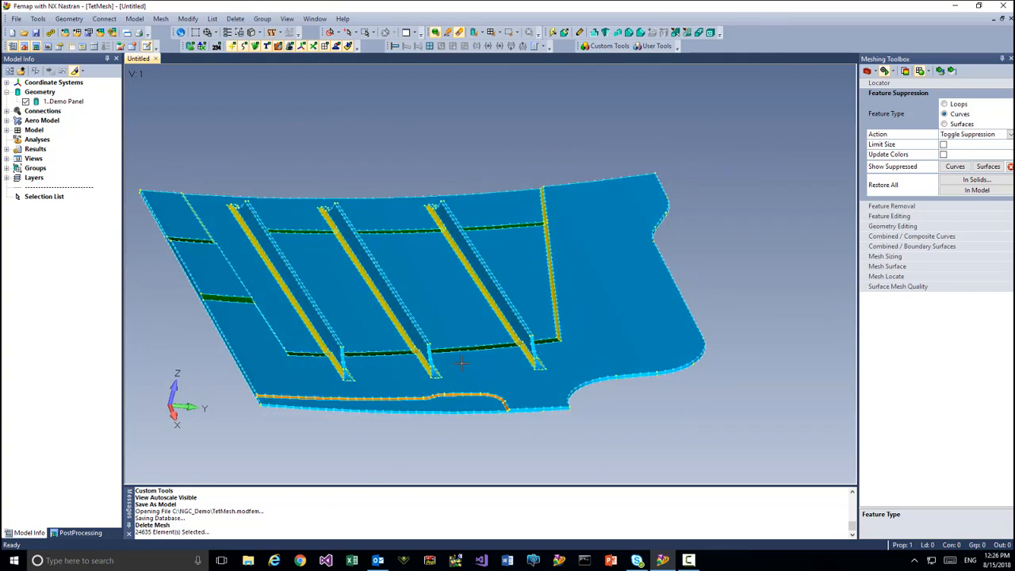
{"action": "middle_click_drag", "start_coordinate": [391, 392], "coordinate": [392, 326]}
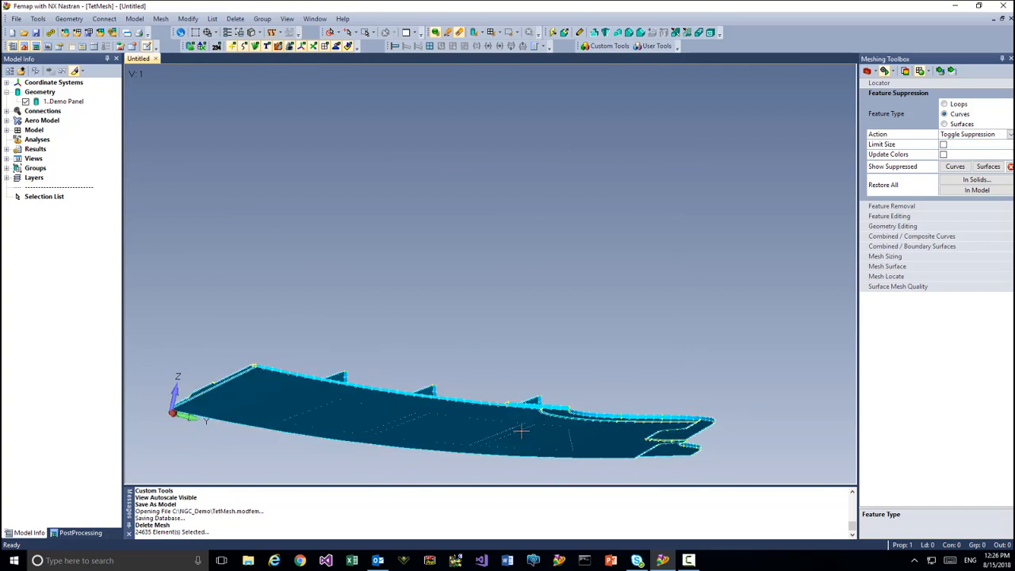
{"action": "middle_click_drag", "start_coordinate": [521, 430], "coordinate": [444, 252]}
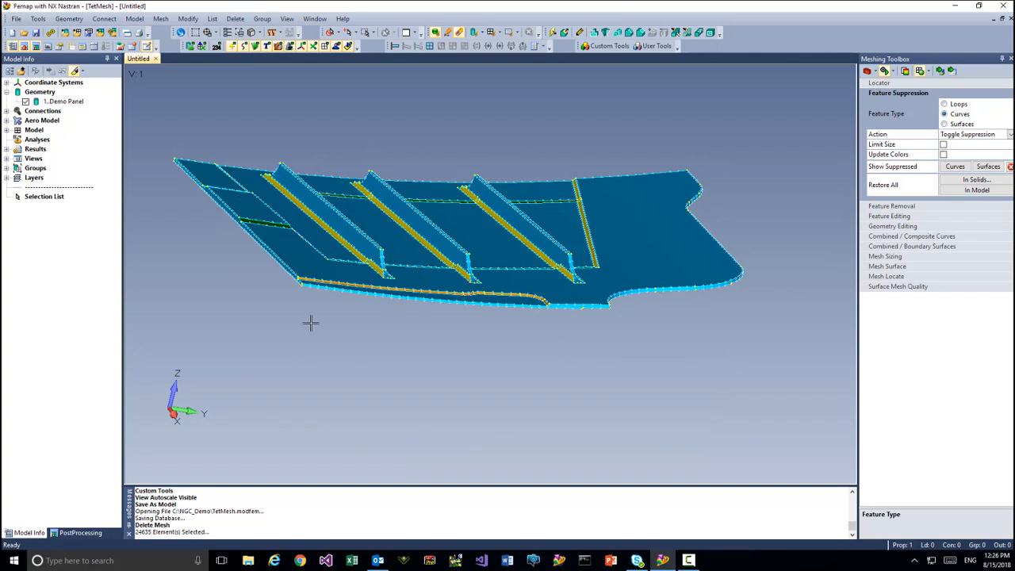
{"action": "middle_click_drag", "start_coordinate": [309, 323], "coordinate": [312, 274]}
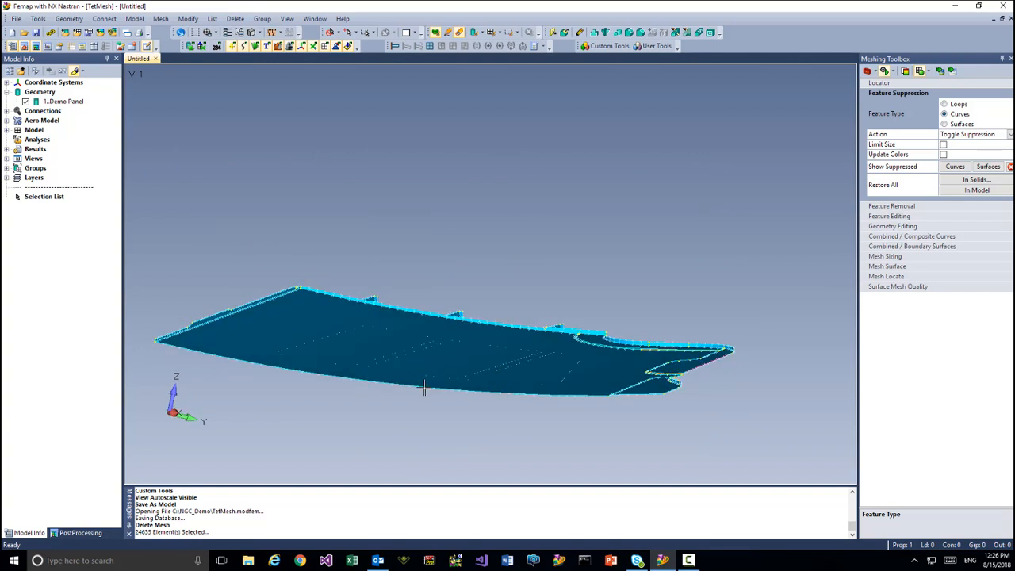
{"action": "middle_click_drag", "start_coordinate": [424, 387], "coordinate": [425, 355]}
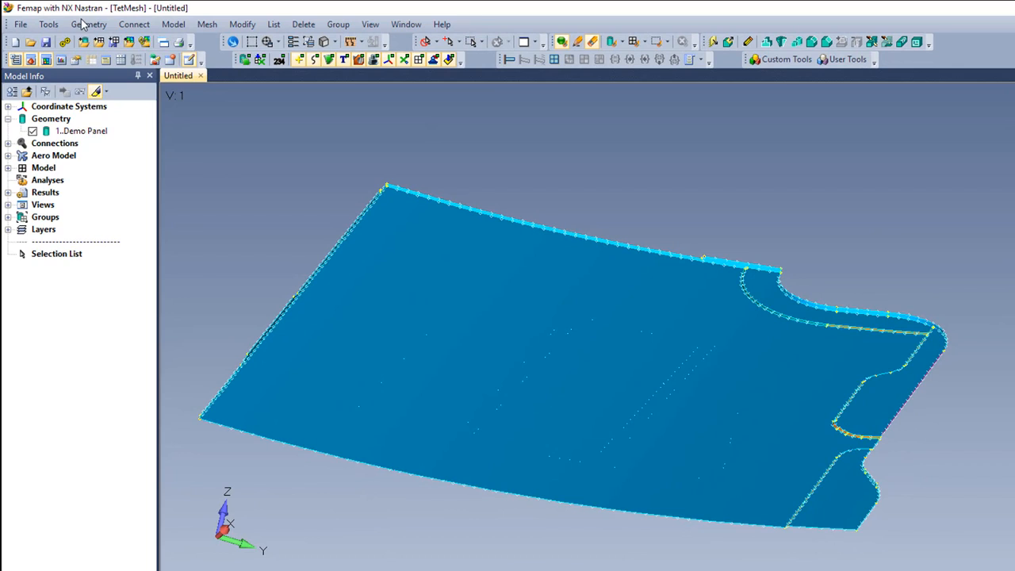
{"action": "left_click", "coordinate": [85, 24]}
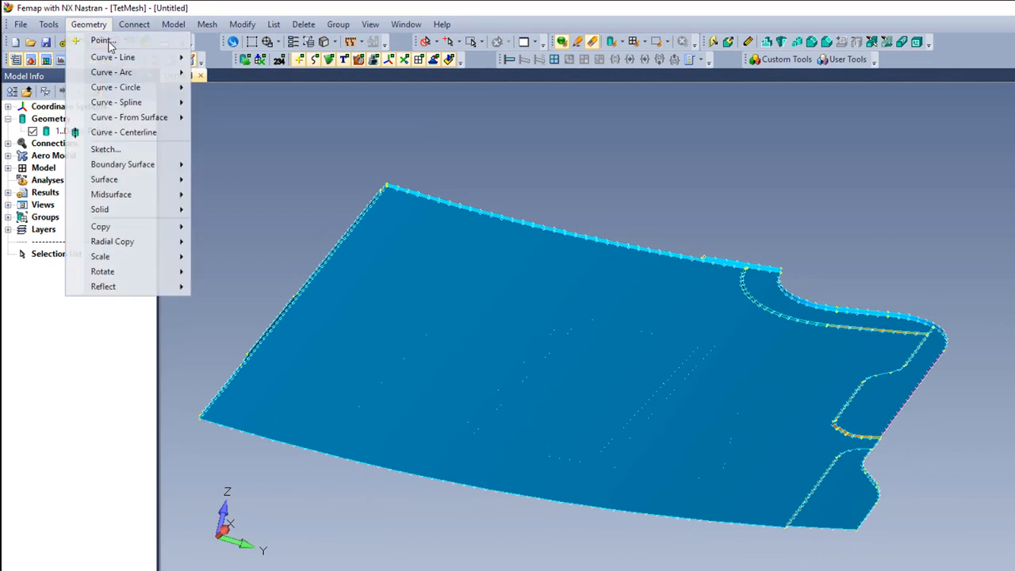
{"action": "mouse_move", "coordinate": [141, 181]}
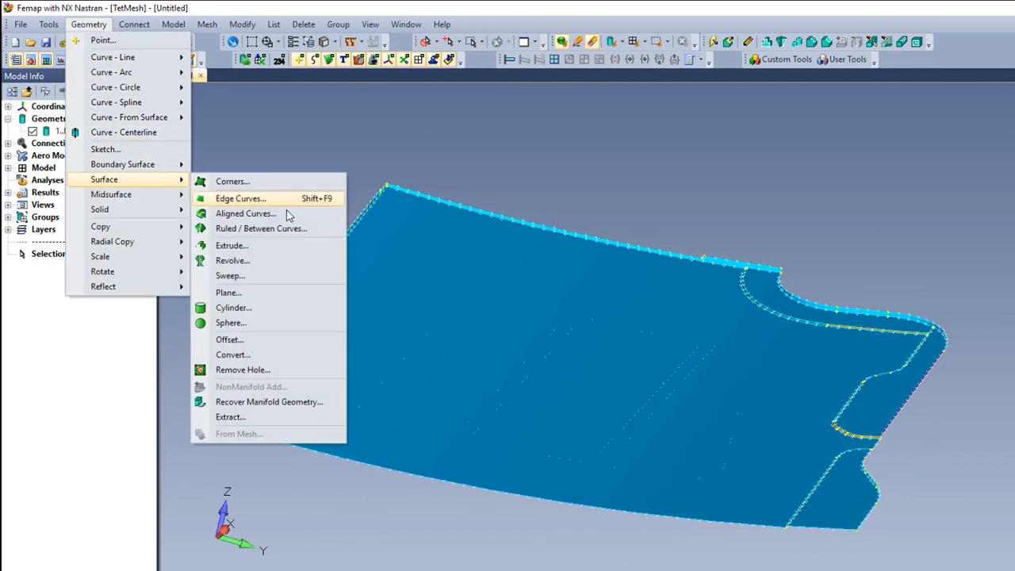
{"action": "left_click", "coordinate": [274, 339]}
{"action": "right_click", "coordinate": [555, 381]}
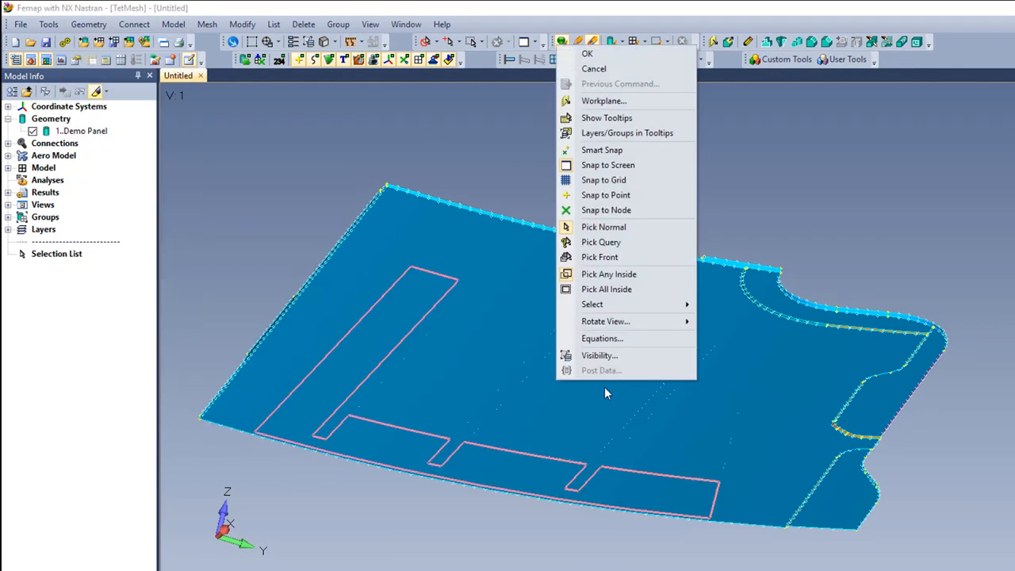
{"action": "left_click", "coordinate": [607, 260]}
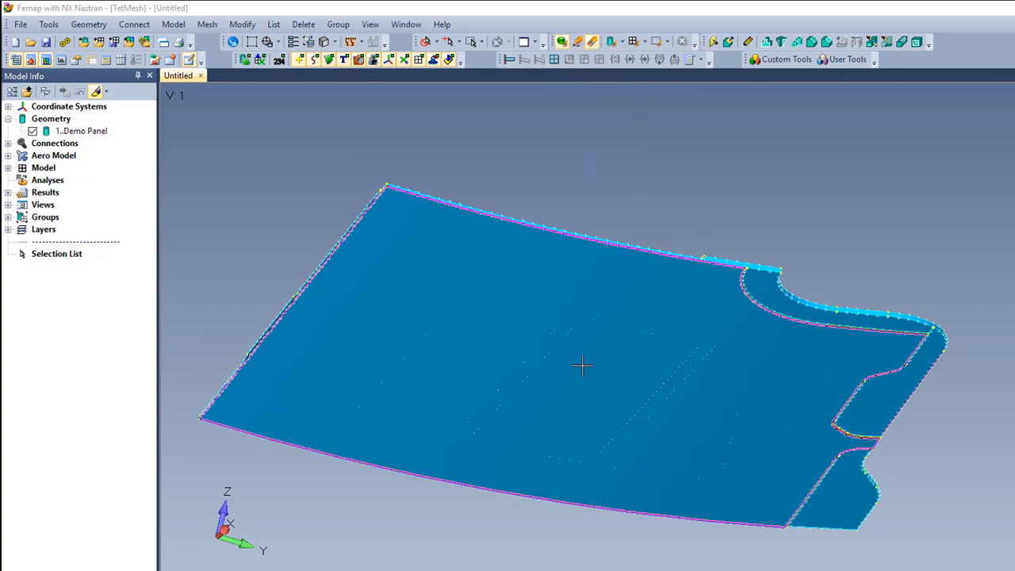
{"action": "left_click", "coordinate": [582, 365]}
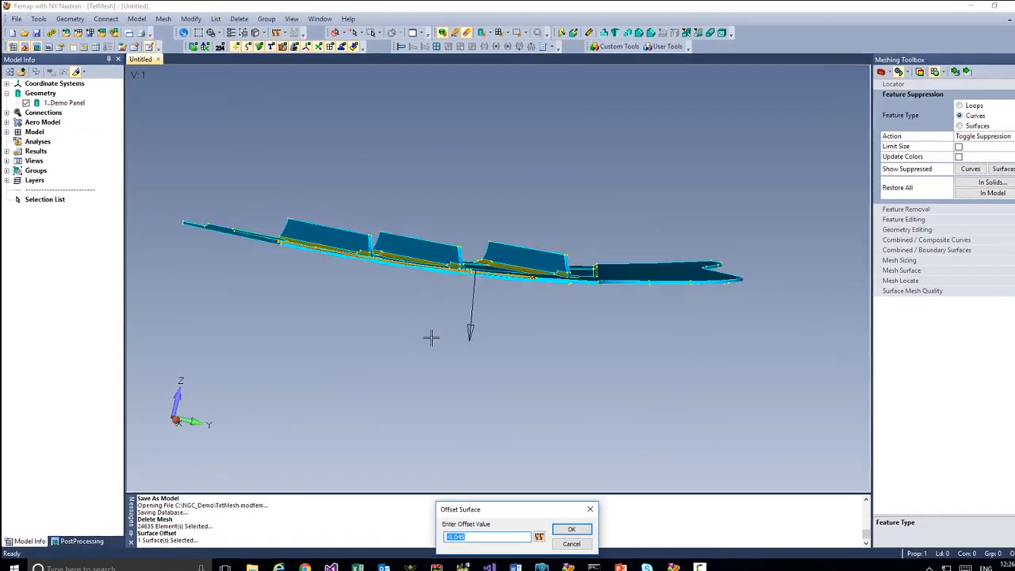
{"action": "left_click", "coordinate": [565, 523]}
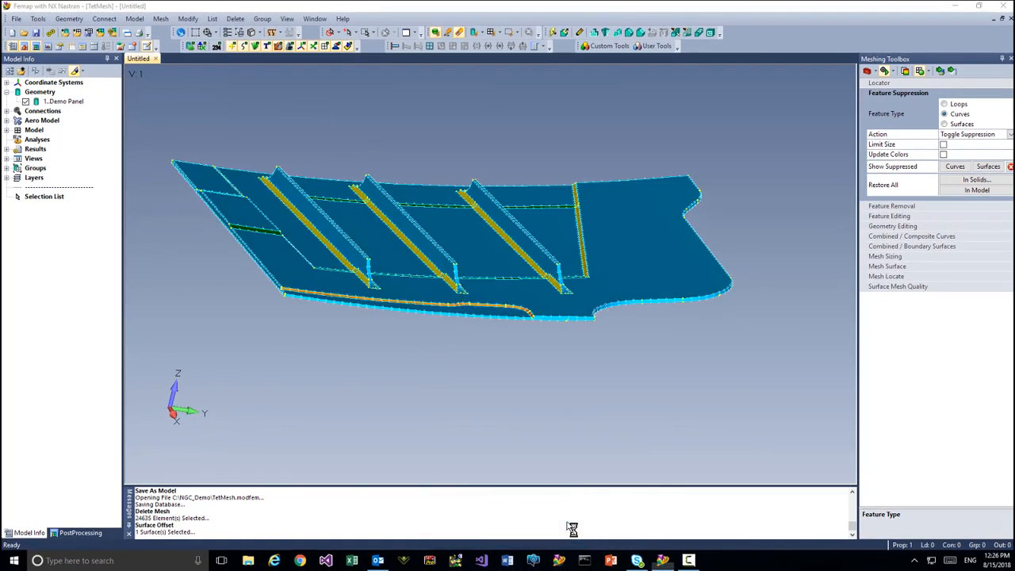
{"action": "left_click", "coordinate": [646, 537]}
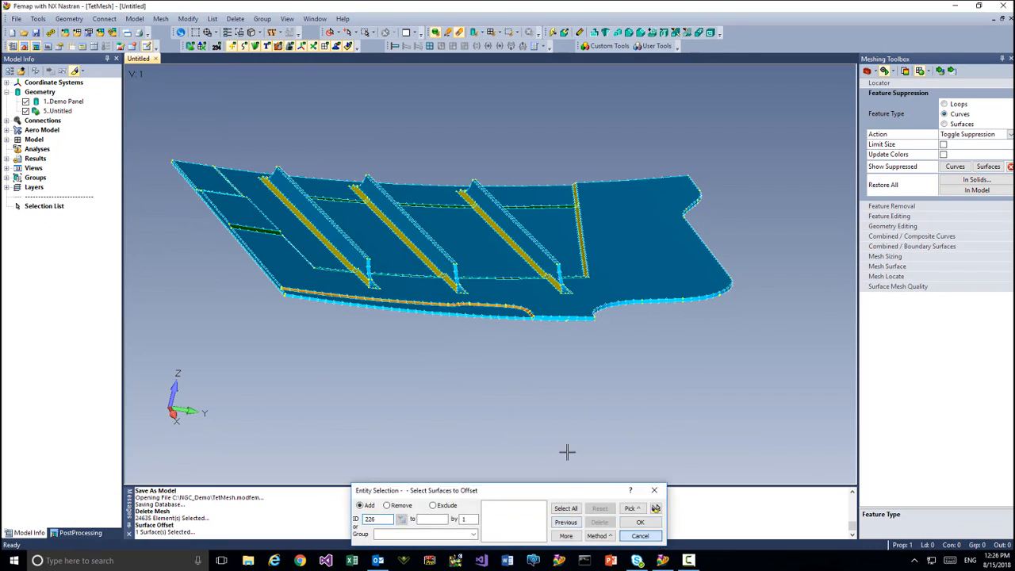
- Toggle the Demo Panel solid's visibility to compare it with the offset surface, leaving the solid hidden
{"action": "left_click", "coordinate": [27, 102]}
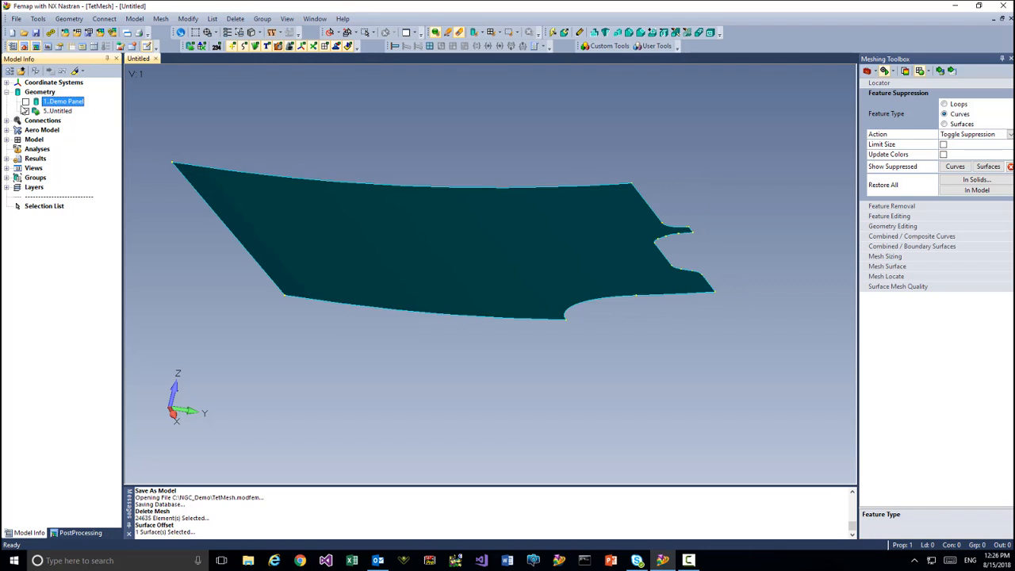
{"action": "left_click", "coordinate": [27, 103]}
{"action": "left_click", "coordinate": [26, 102]}
{"action": "left_click", "coordinate": [26, 102]}
{"action": "left_click", "coordinate": [27, 102]}
{"action": "middle_click_drag", "start_coordinate": [480, 270], "coordinate": [442, 290]}
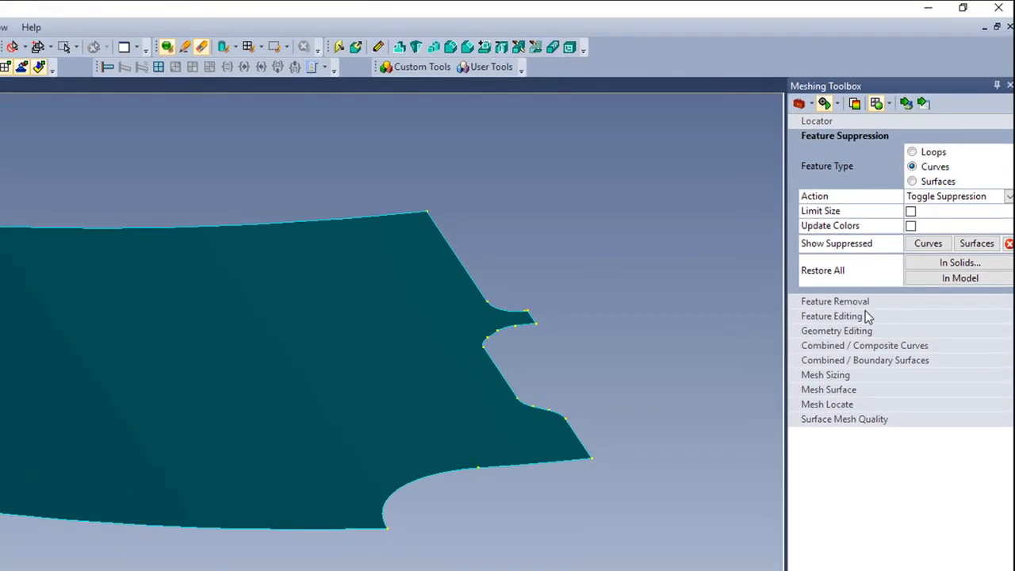
- Remove the curves forming the rounded cutout at the offset surface's lower corner, using Feature Removal on curves with the Basic option
{"action": "left_click", "coordinate": [860, 301]}
{"action": "left_click", "coordinate": [931, 182]}
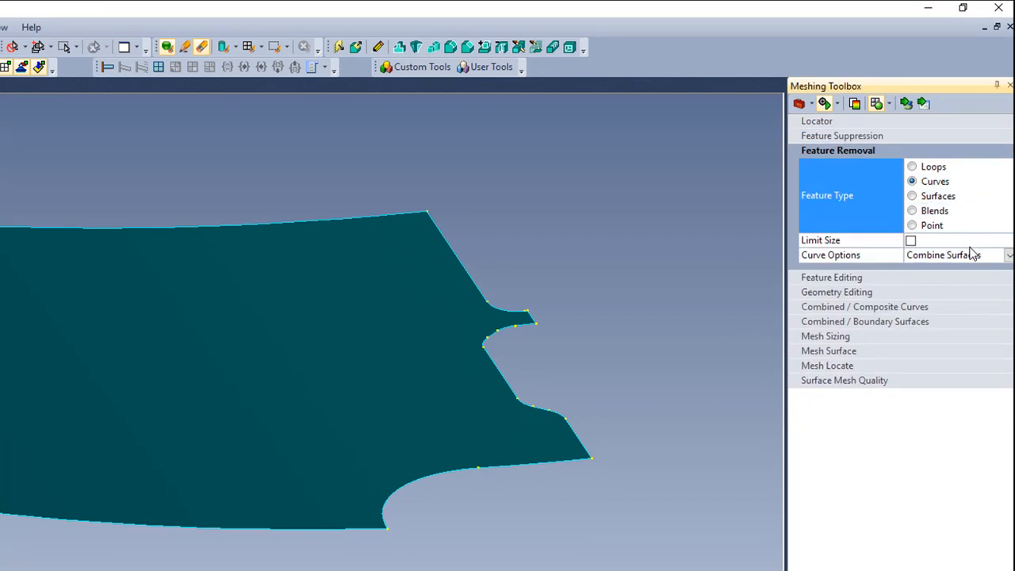
{"action": "left_click", "coordinate": [1007, 257]}
{"action": "left_click", "coordinate": [941, 270]}
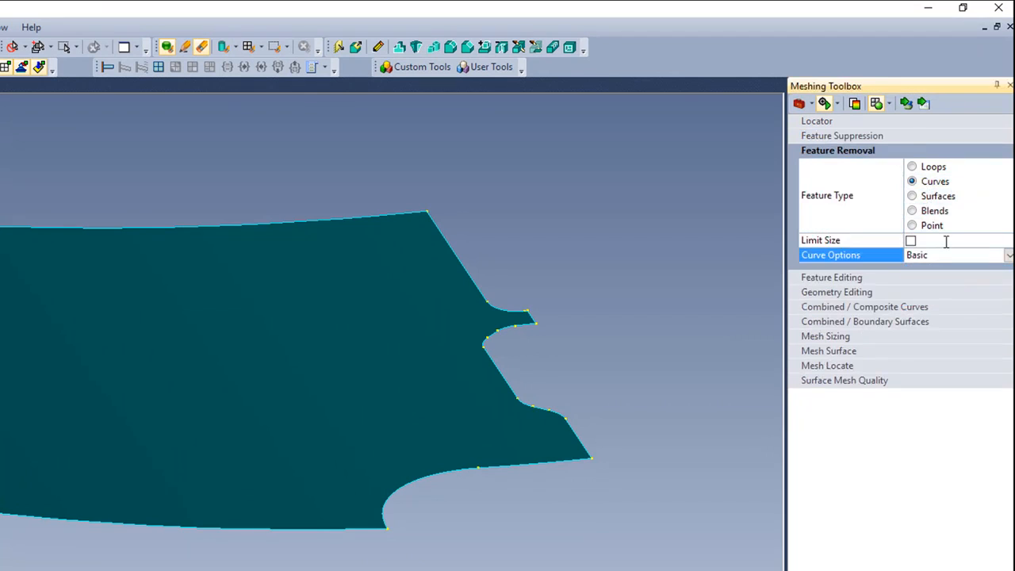
{"action": "left_click", "coordinate": [923, 105]}
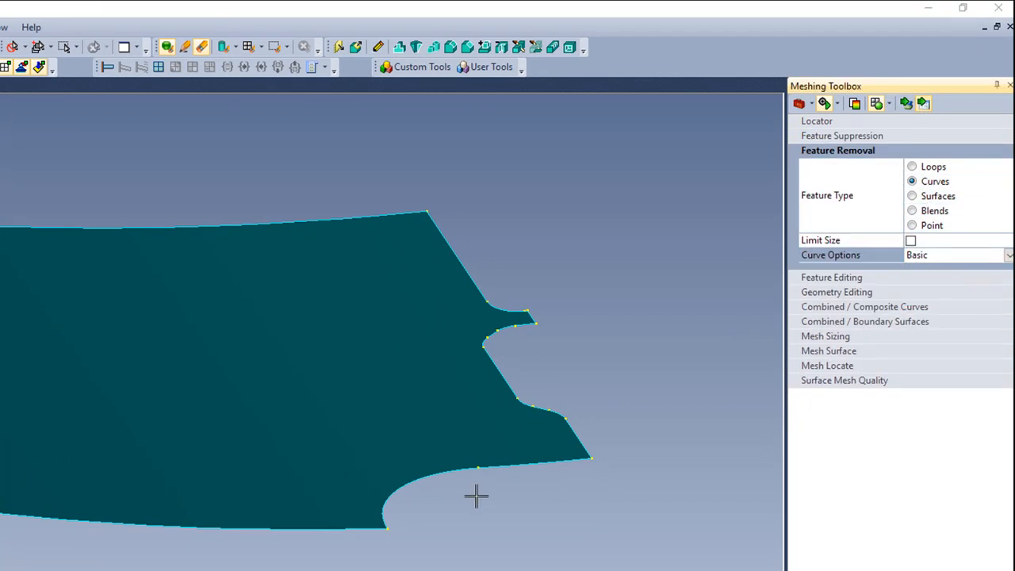
{"action": "left_click", "coordinate": [516, 469]}
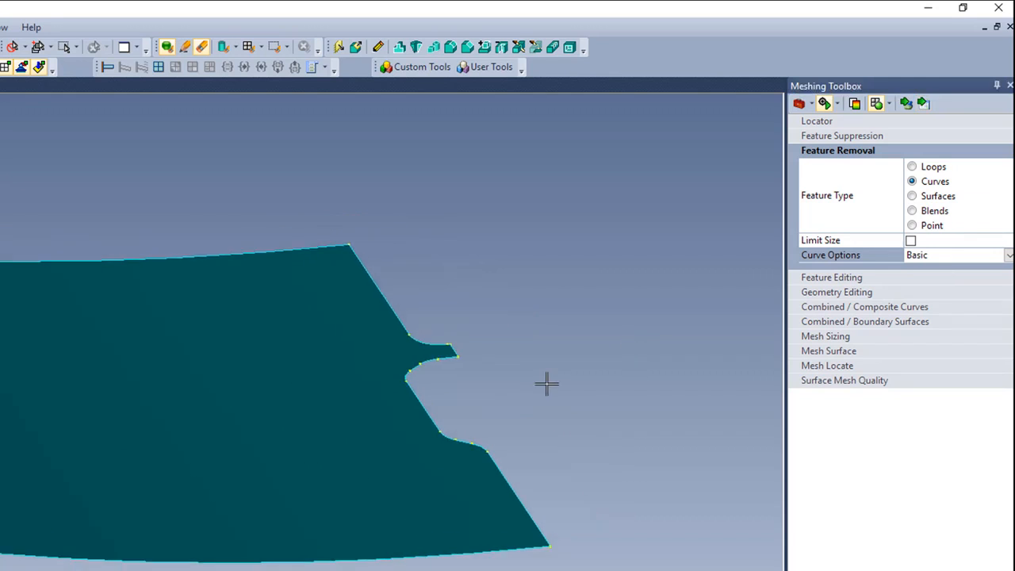
- Remove the slanted edge, curved edge and short edge above the narrow tab to extend the surface's upper corner
{"action": "scroll", "coordinate": [575, 335], "scroll_direction": "up", "scroll_amount": 2}
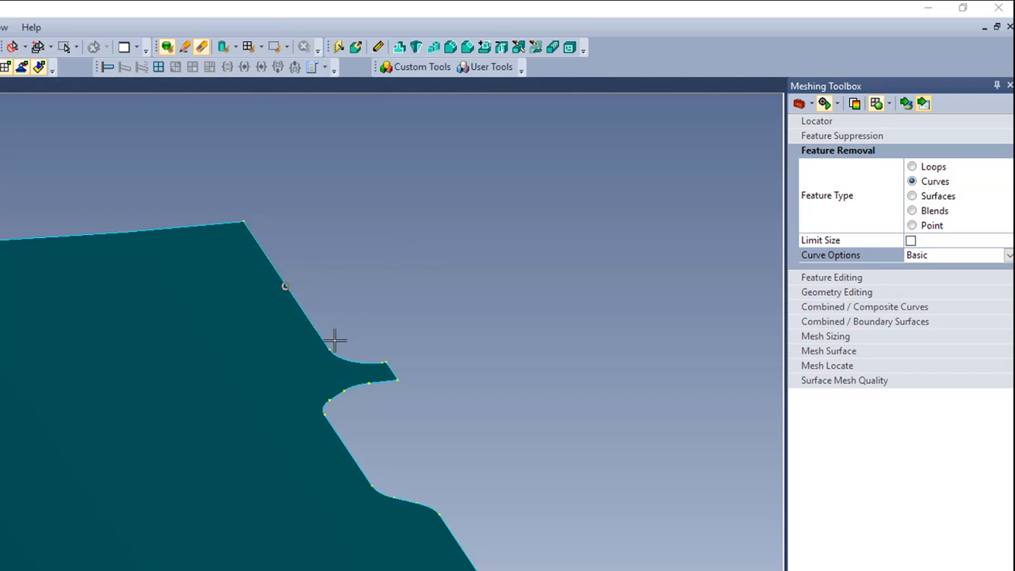
{"action": "scroll", "coordinate": [381, 353], "scroll_direction": "up", "scroll_amount": 3}
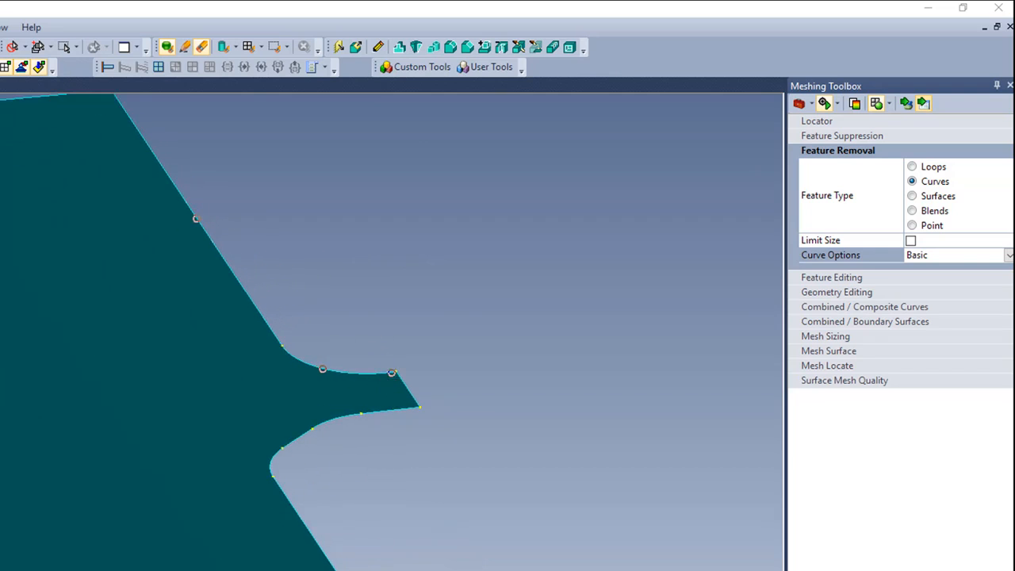
{"action": "key", "text": "Return"}
- Remove the straight notch edge together with all its connected tangent curves to smooth out the surface's remaining end
{"action": "middle_click_drag", "start_coordinate": [441, 529], "coordinate": [357, 297], "text": "ctrl"}
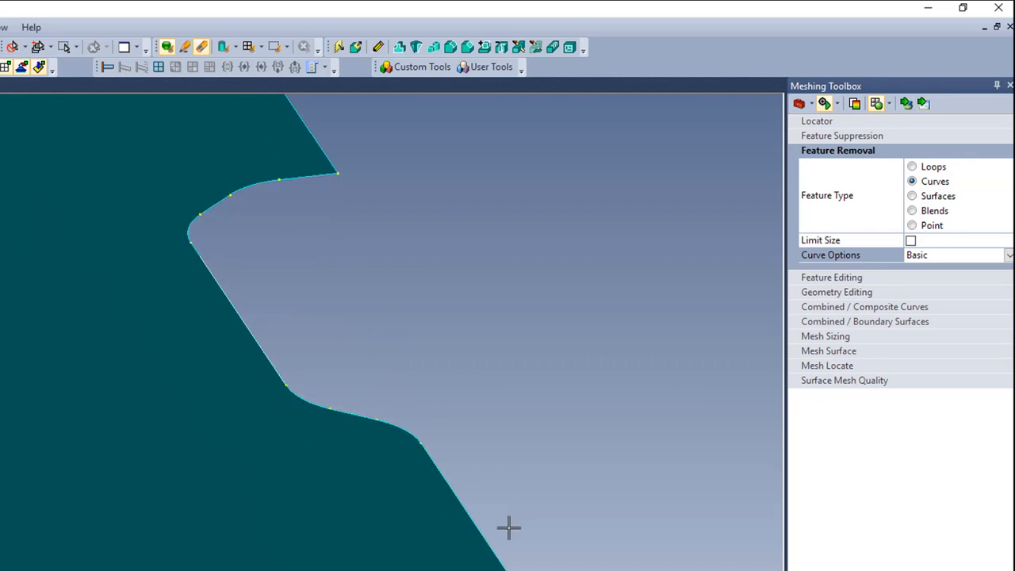
{"action": "scroll", "coordinate": [500, 534], "scroll_direction": "down", "scroll_amount": 2}
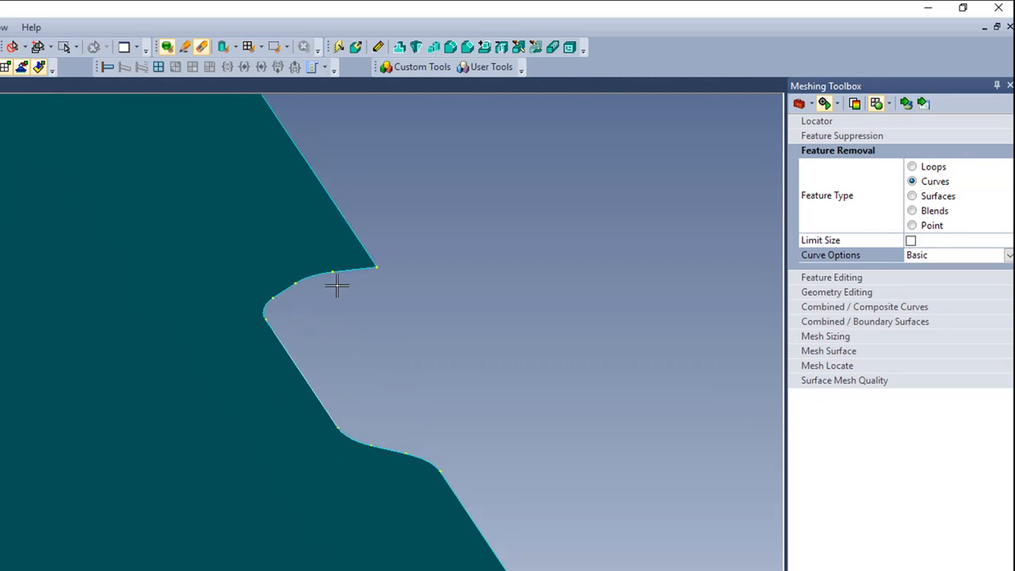
{"action": "left_click", "coordinate": [924, 103]}
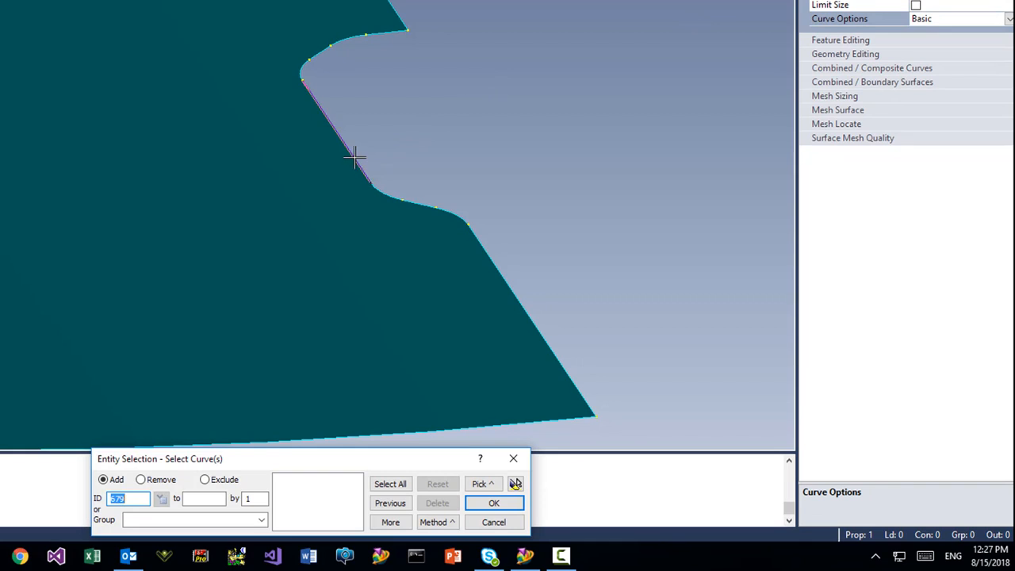
{"action": "left_click", "coordinate": [354, 157]}
{"action": "left_click", "coordinate": [482, 483]}
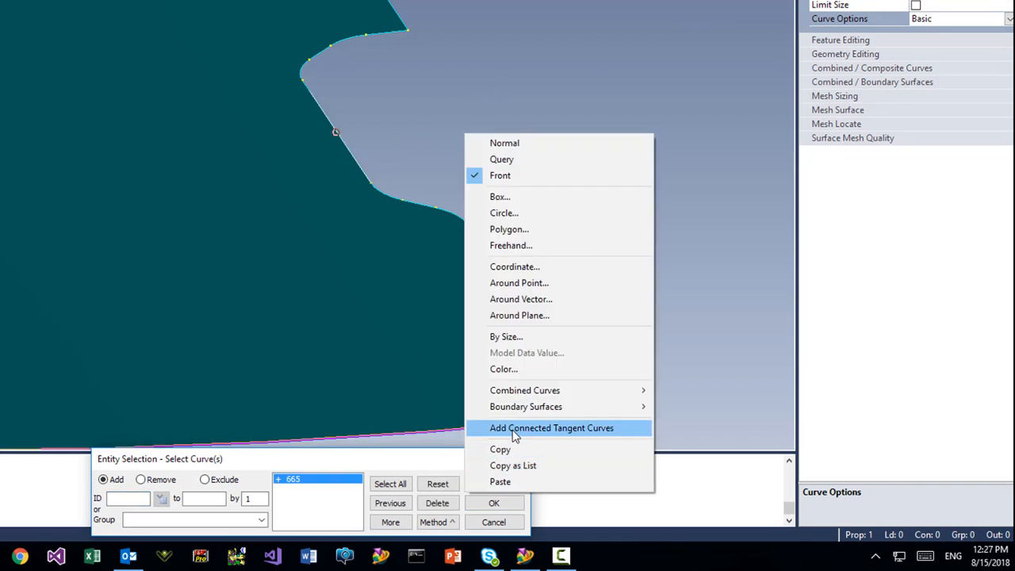
{"action": "left_click", "coordinate": [513, 432]}
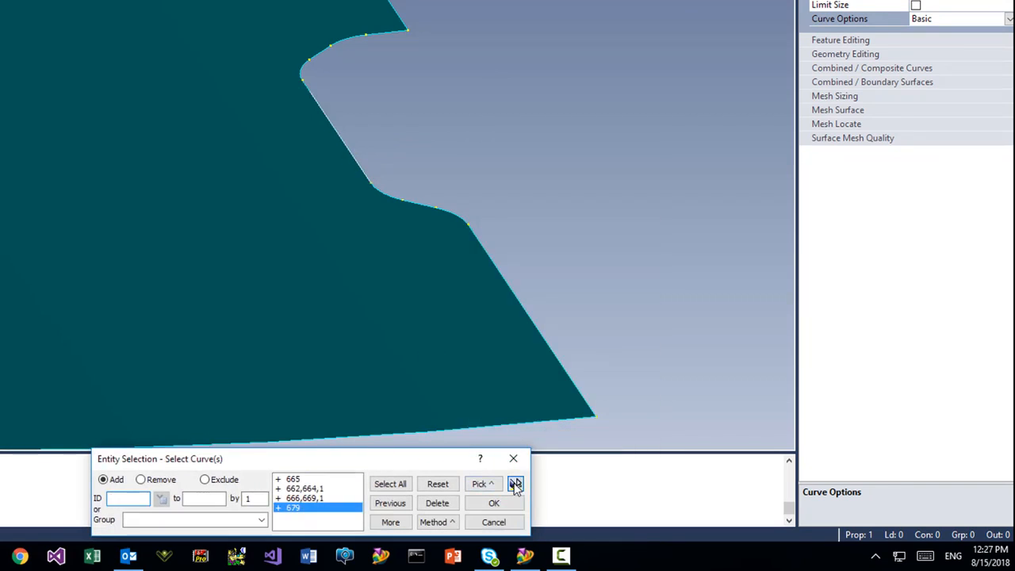
{"action": "left_click", "coordinate": [515, 483]}
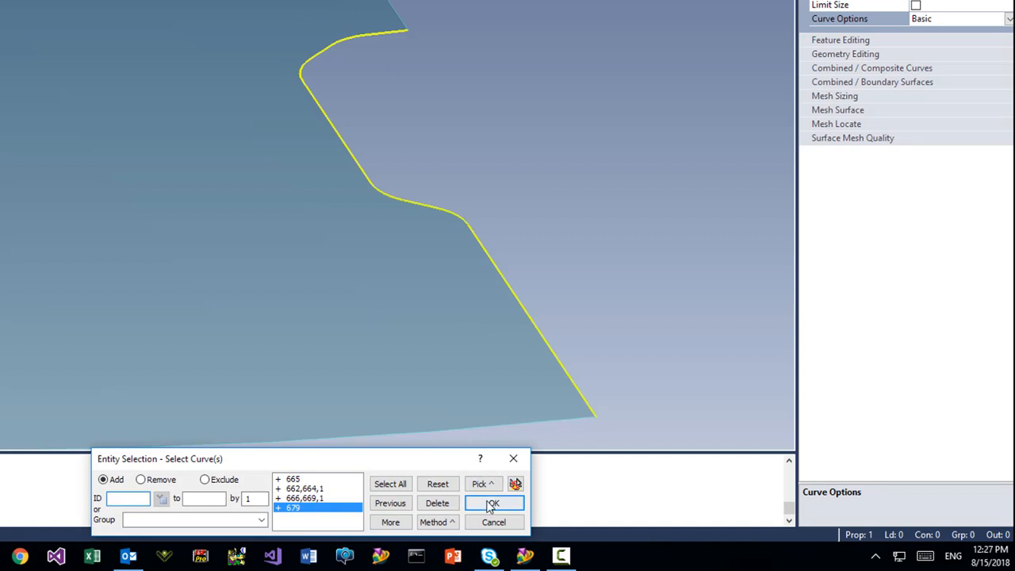
{"action": "left_click", "coordinate": [492, 503]}
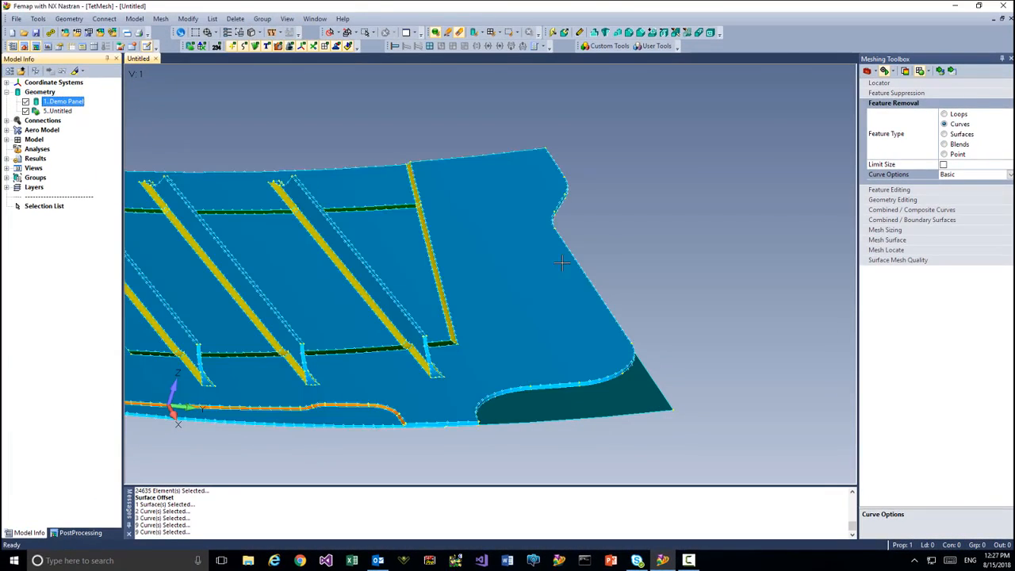
- Extend the offset surface's straight end edge past the solid with Geometry Editing's Extend, by a distance of 1 with continuous curvature
{"action": "middle_click_drag", "start_coordinate": [562, 327], "coordinate": [503, 288]}
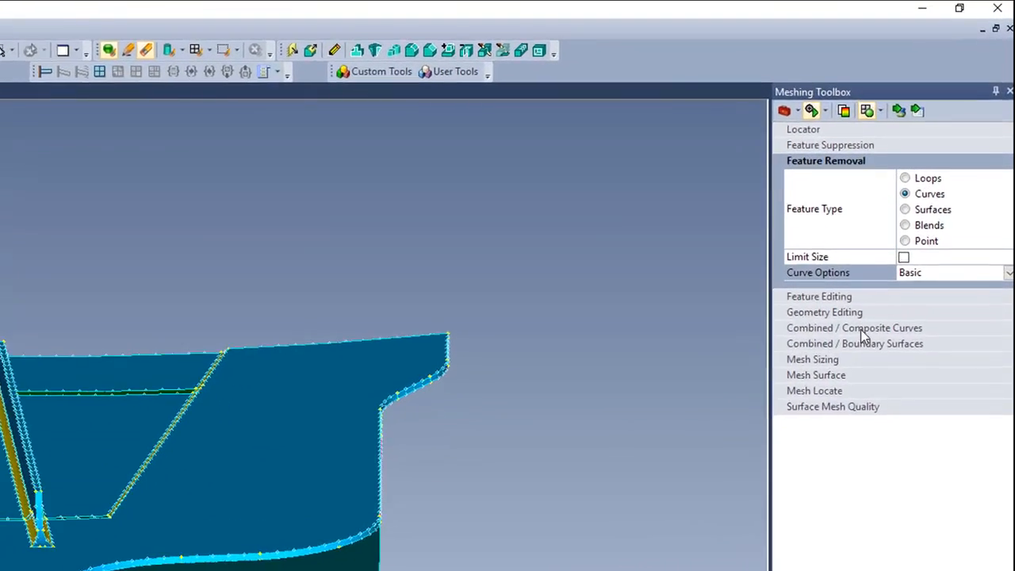
{"action": "left_click", "coordinate": [902, 221]}
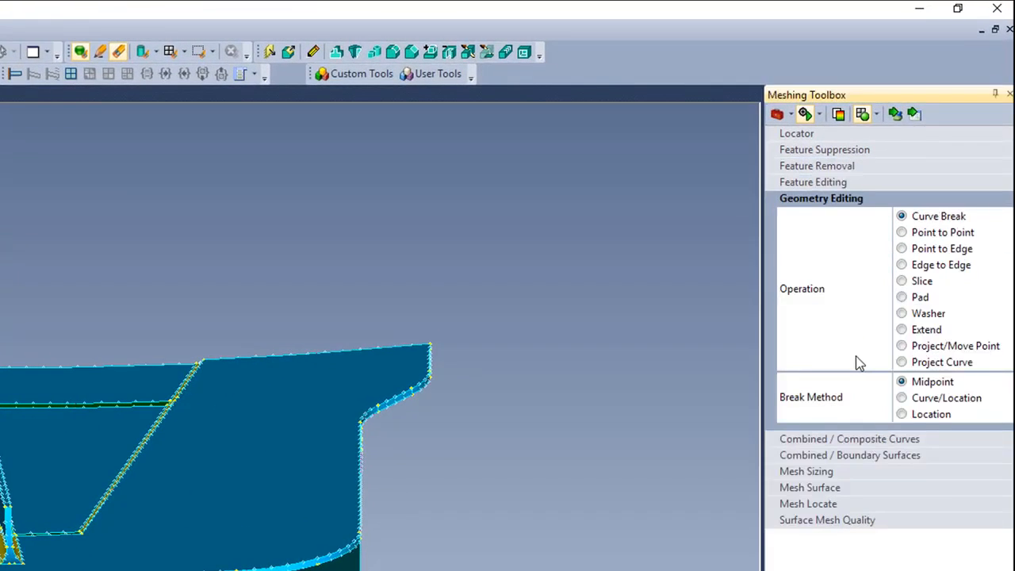
{"action": "left_click", "coordinate": [903, 330]}
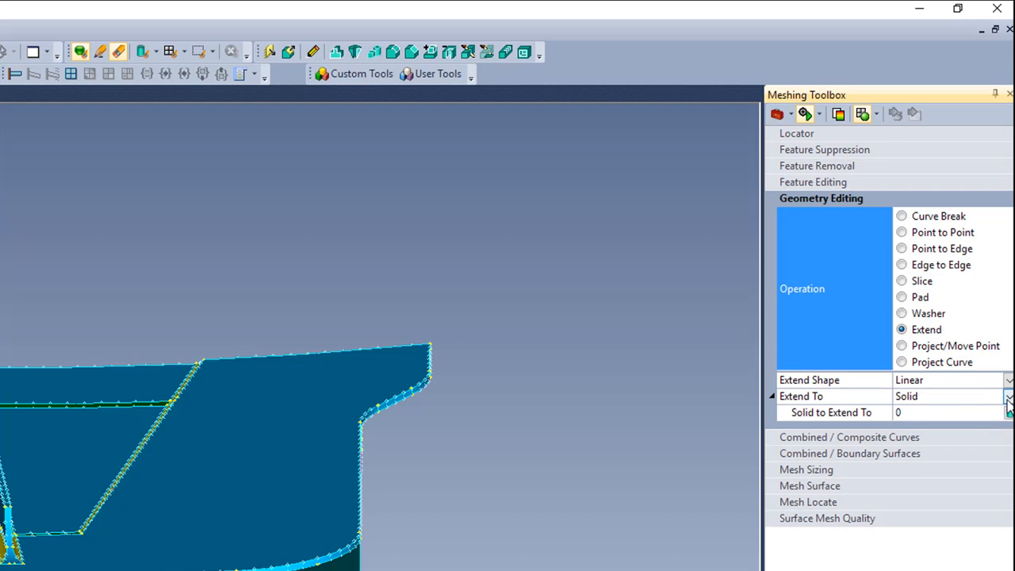
{"action": "left_click", "coordinate": [1007, 396]}
{"action": "left_click", "coordinate": [936, 444]}
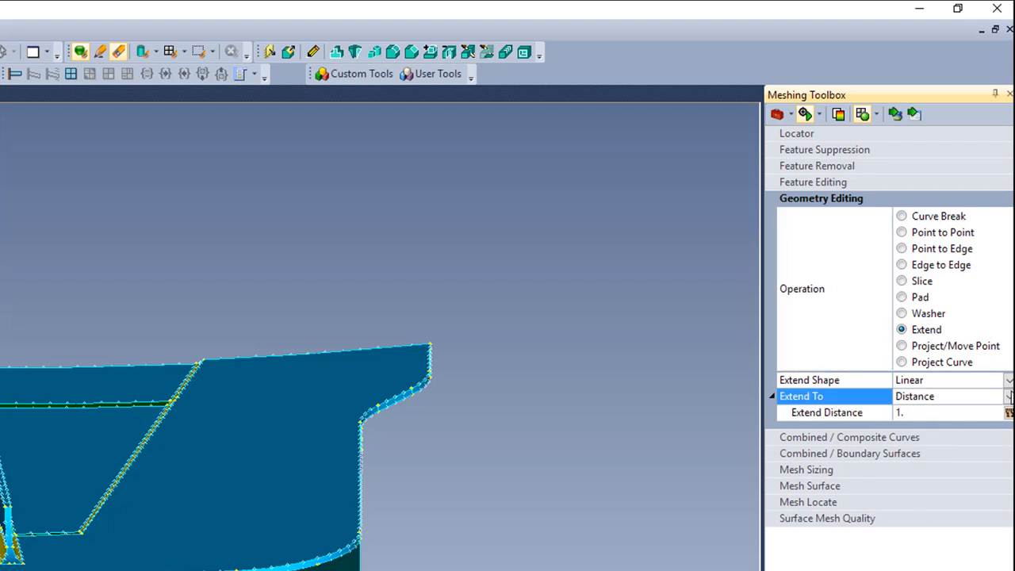
{"action": "left_click", "coordinate": [1007, 381]}
{"action": "left_click", "coordinate": [1007, 381]}
{"action": "left_click", "coordinate": [952, 413]}
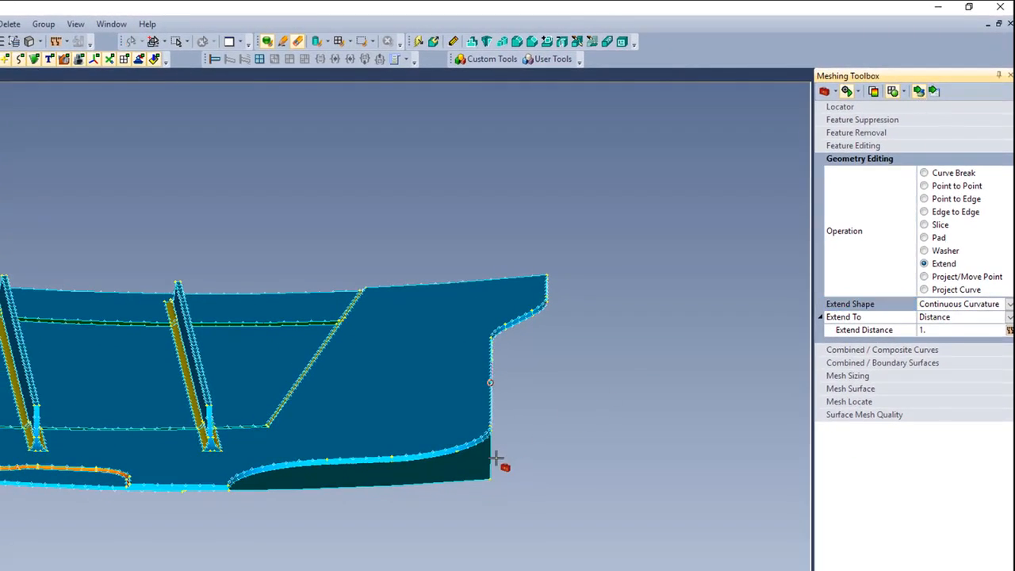
{"action": "left_click_drag", "start_coordinate": [500, 458], "coordinate": [544, 437]}
{"action": "middle_click_drag", "start_coordinate": [546, 438], "coordinate": [649, 389]}
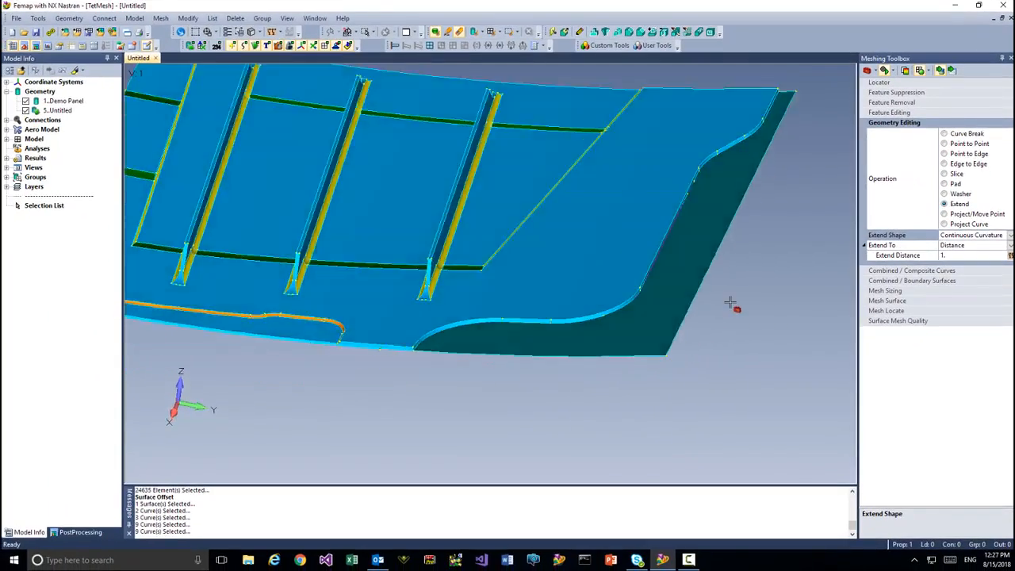
{"action": "middle_click_drag", "start_coordinate": [730, 302], "coordinate": [691, 450]}
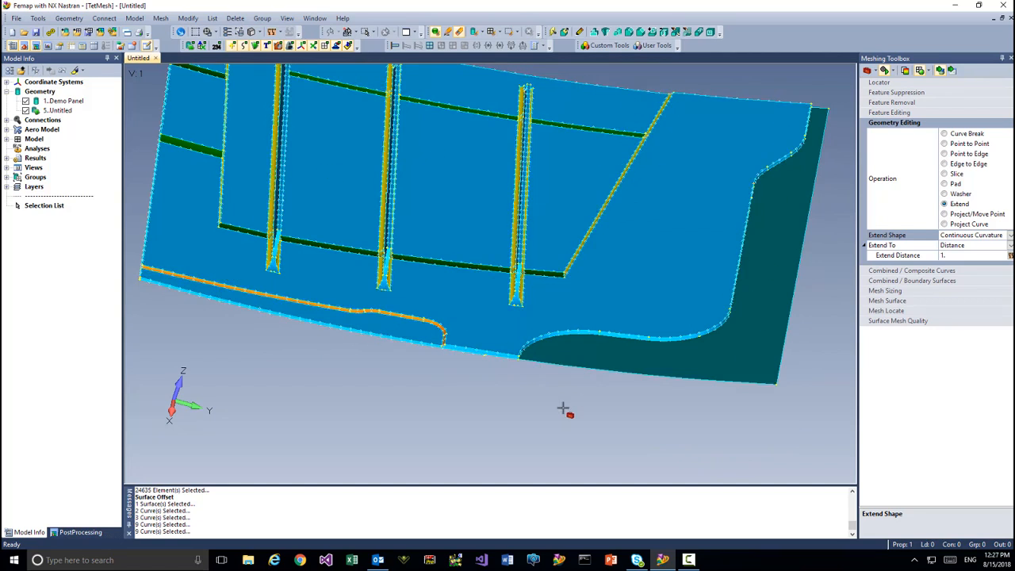
{"action": "middle_click_drag", "start_coordinate": [562, 410], "coordinate": [541, 412]}
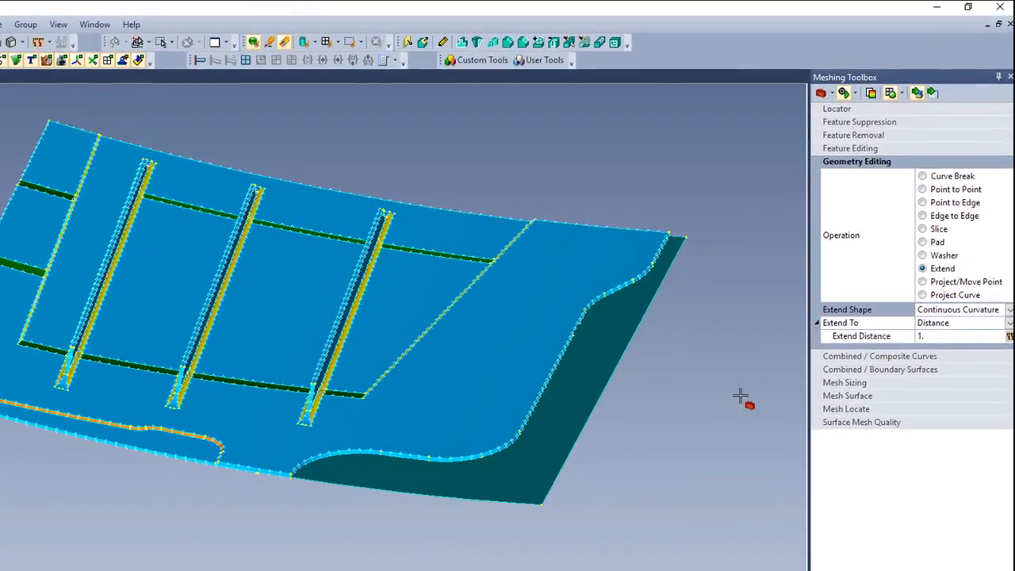
- Project the solid's notched end edge and its connected tangent curves onto the offset surface using Imprint, Extend, Clean
{"action": "left_click", "coordinate": [955, 294]}
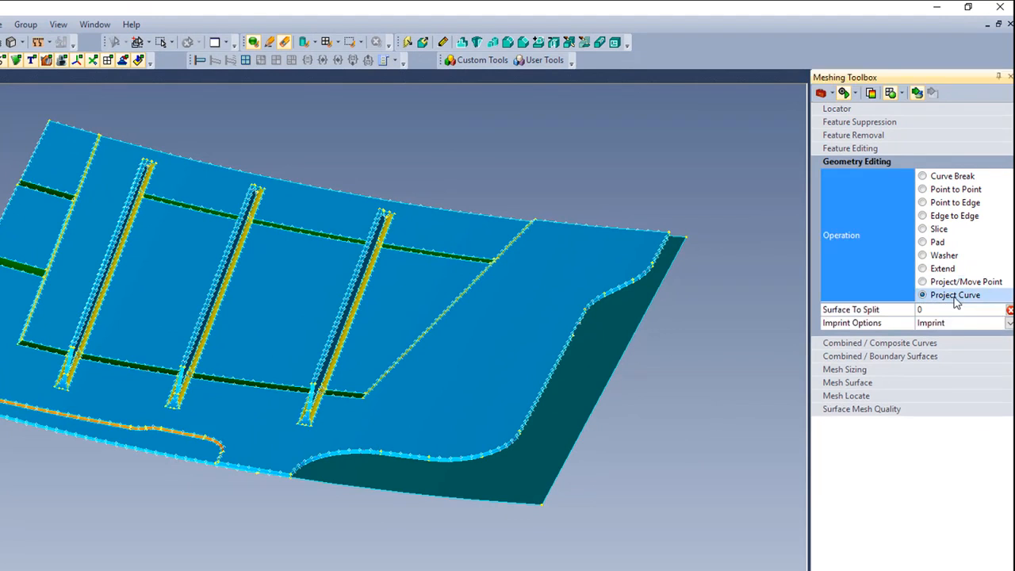
{"action": "left_click", "coordinate": [1008, 322]}
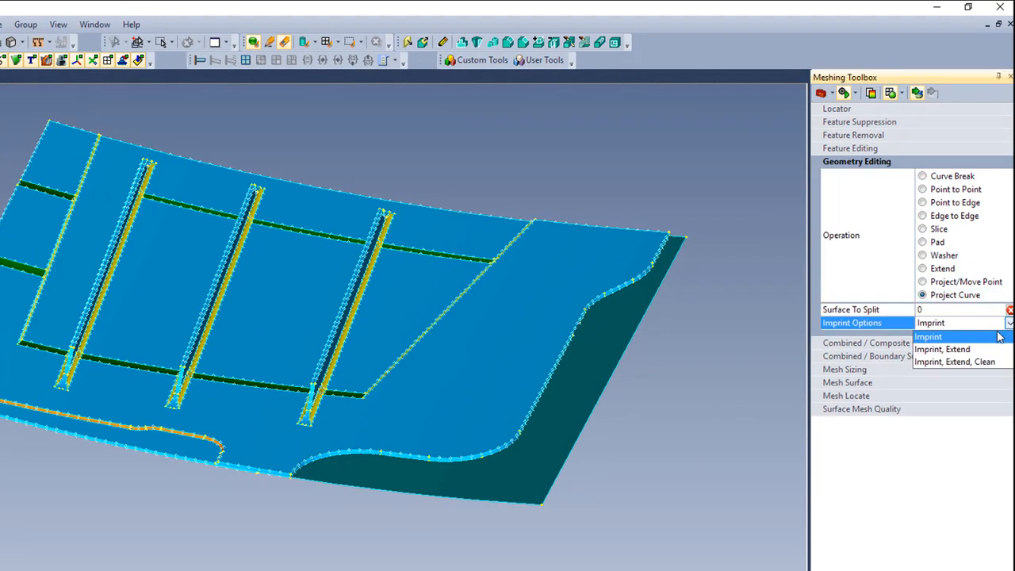
{"action": "left_click", "coordinate": [949, 362]}
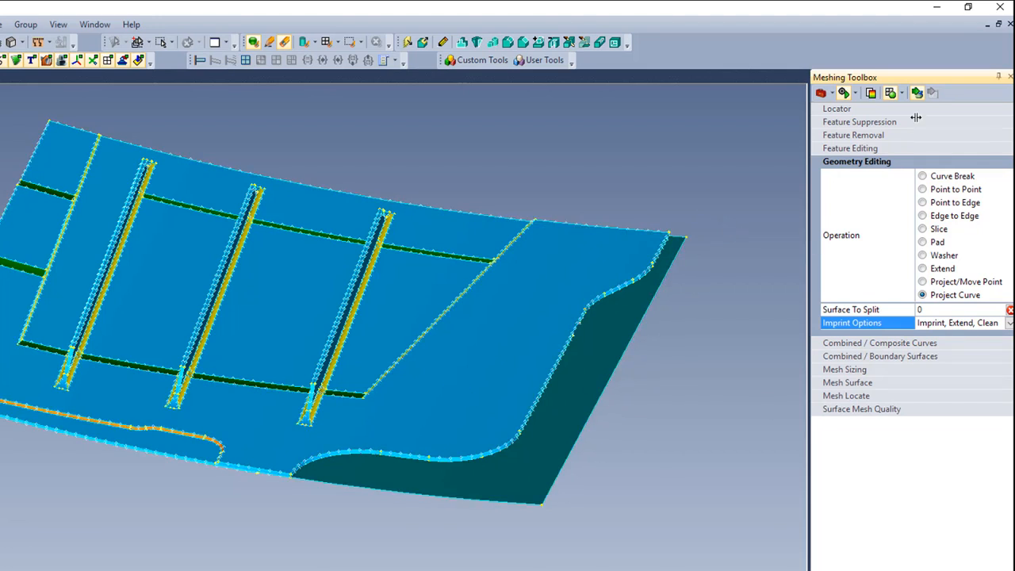
{"action": "left_click", "coordinate": [640, 310]}
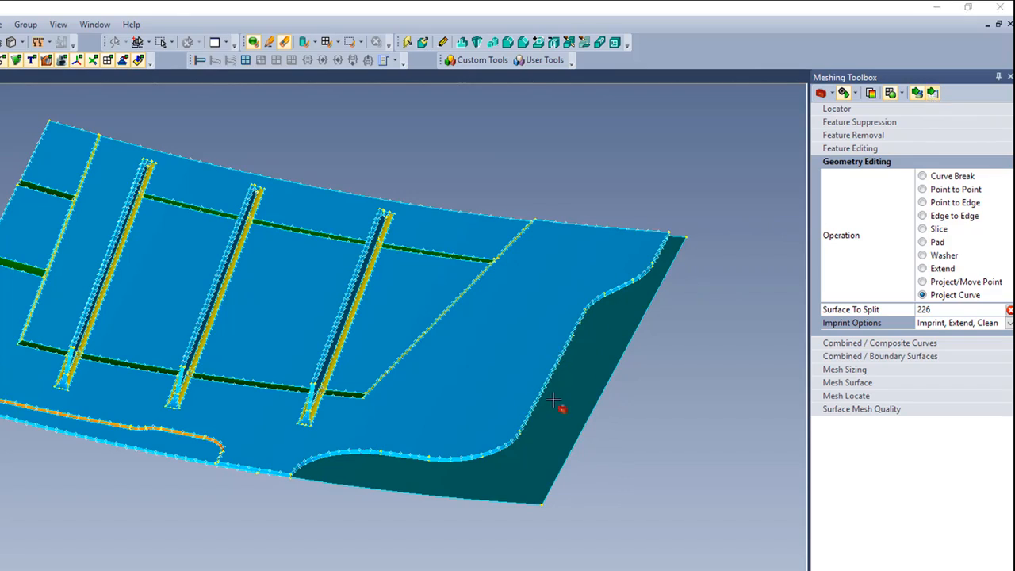
{"action": "scroll", "coordinate": [553, 402], "scroll_direction": "up", "scroll_amount": 3}
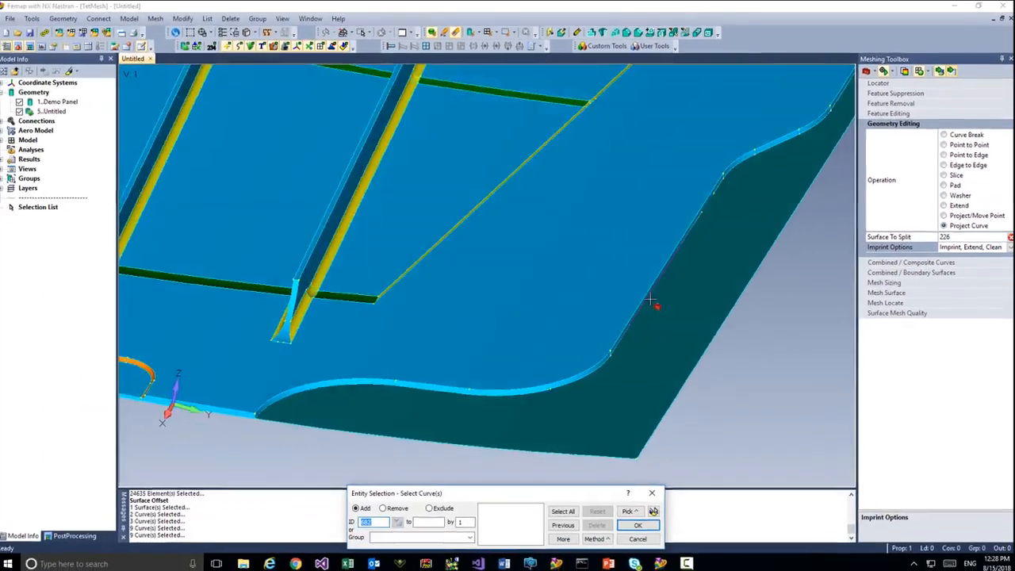
{"action": "scroll", "coordinate": [648, 300], "scroll_direction": "down", "scroll_amount": 2}
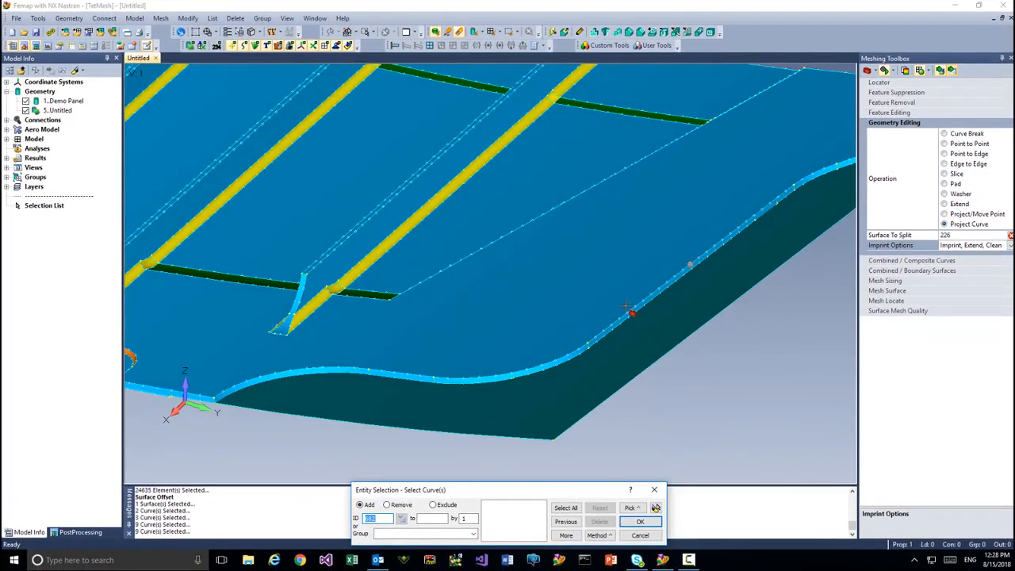
{"action": "left_click", "coordinate": [626, 306]}
{"action": "left_click", "coordinate": [630, 509]}
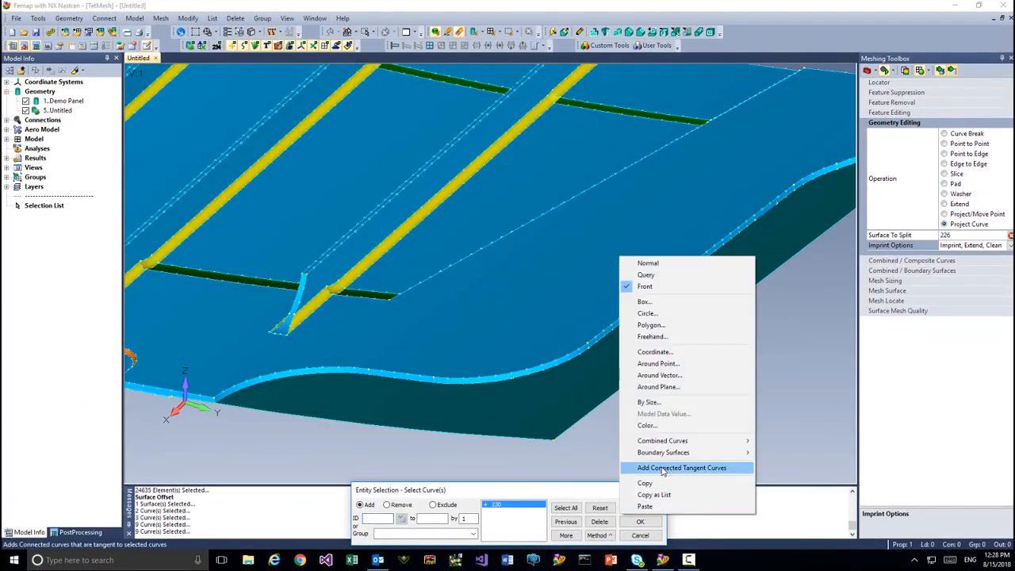
{"action": "left_click", "coordinate": [662, 467]}
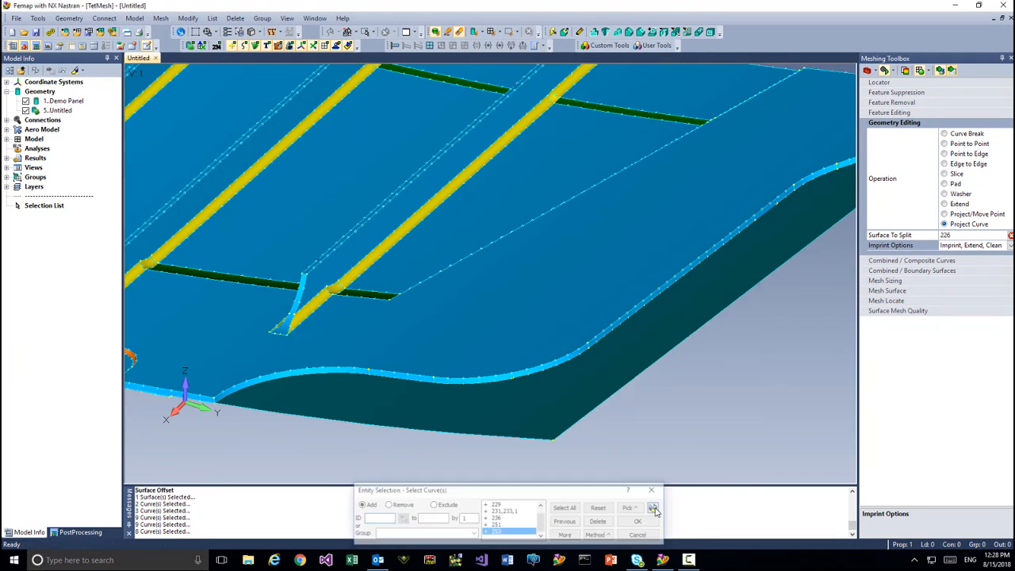
{"action": "left_click", "coordinate": [656, 509]}
{"action": "left_click", "coordinate": [639, 522]}
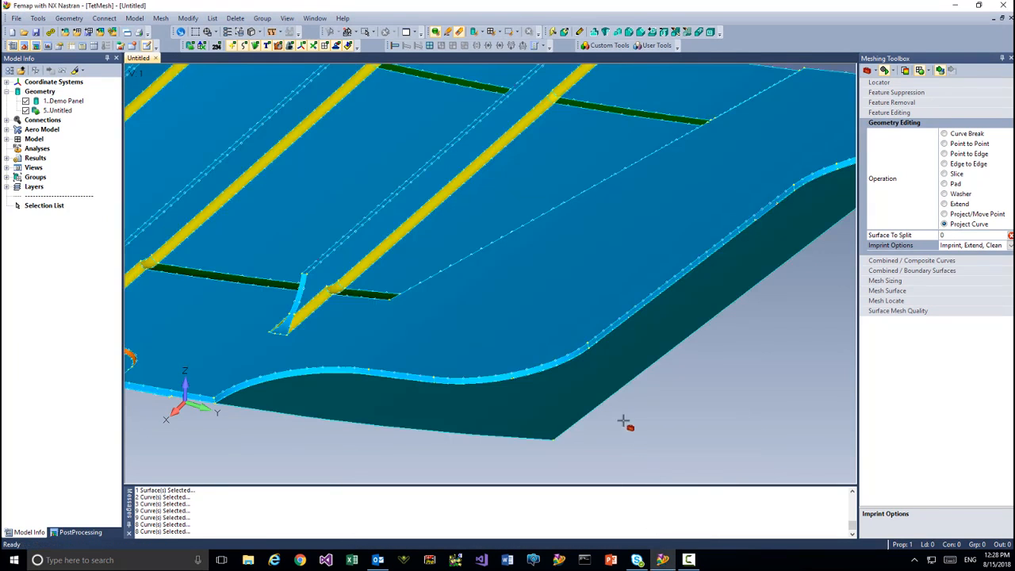
- Delete the excess piece of the split surface lying outside the panel's notched end
{"action": "mouse_move", "coordinate": [645, 417]}
{"action": "middle_mouse_down"}
{"action": "mouse_move", "coordinate": [657, 426]}
{"action": "mouse_move", "coordinate": [663, 417]}
{"action": "middle_mouse_up"}
{"action": "scroll", "coordinate": [664, 417], "scroll_direction": "down", "scroll_amount": 3}
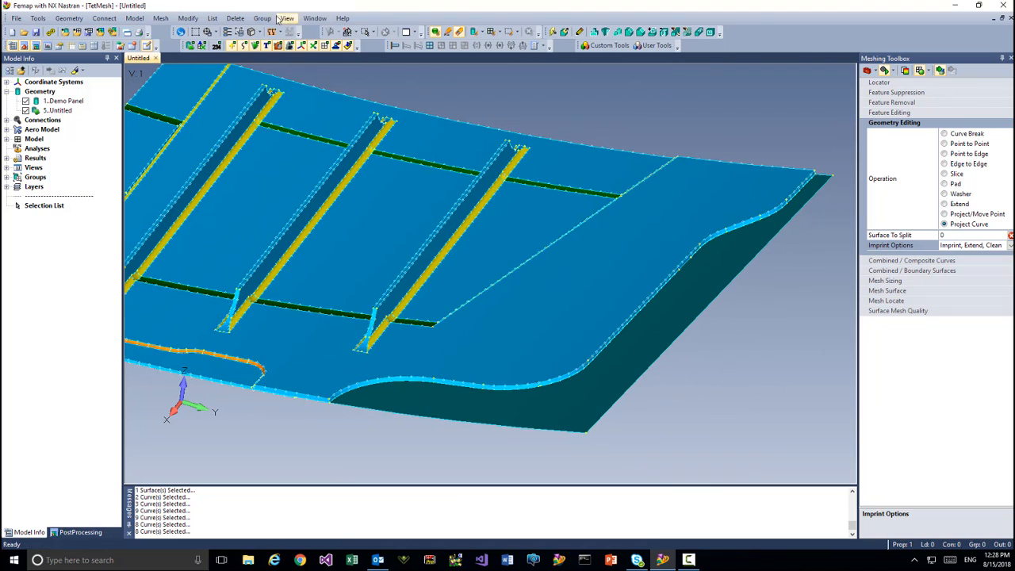
{"action": "left_click", "coordinate": [235, 18]}
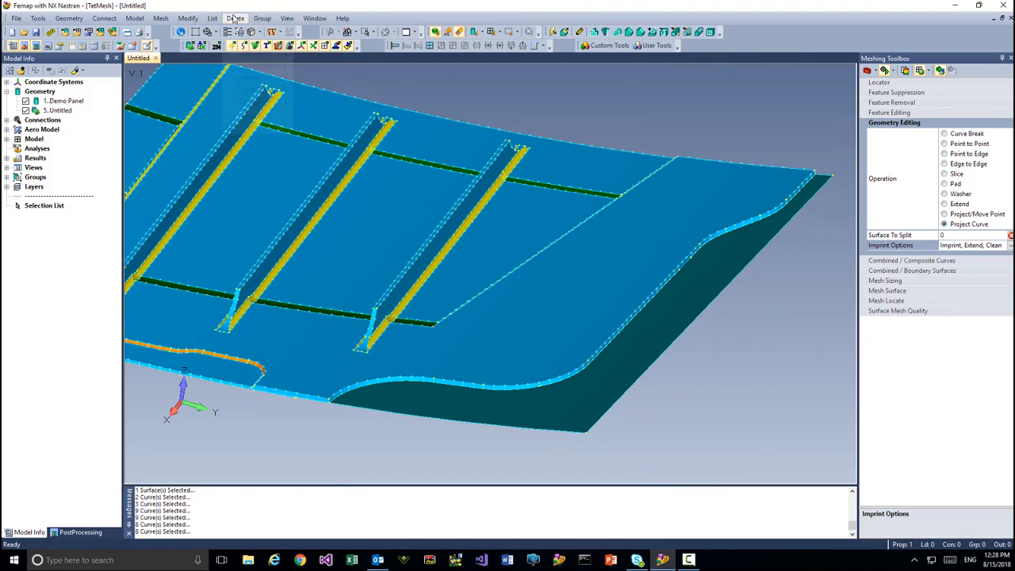
{"action": "mouse_move", "coordinate": [237, 21]}
{"action": "mouse_move", "coordinate": [246, 54]}
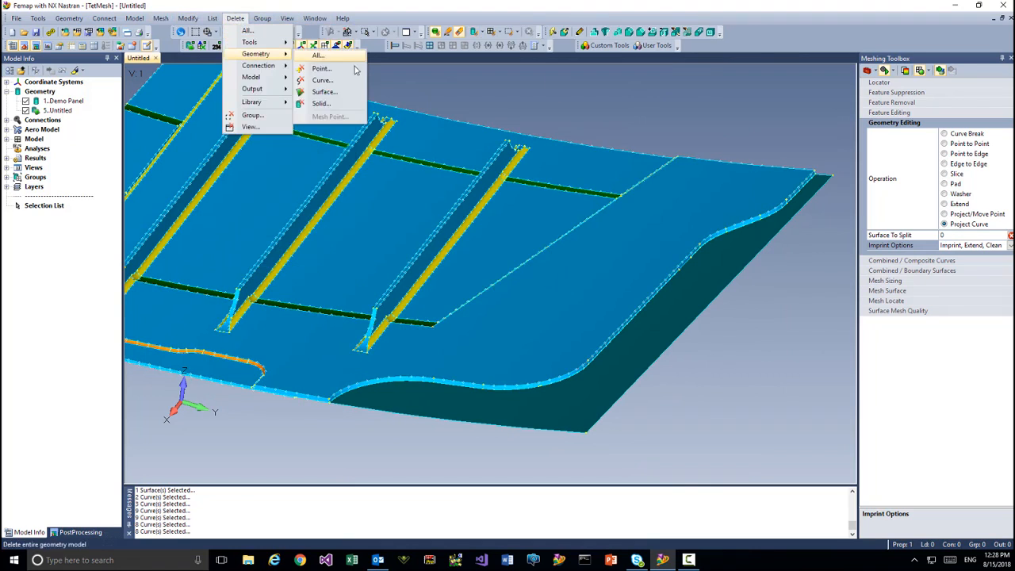
{"action": "left_click", "coordinate": [327, 90]}
{"action": "left_click", "coordinate": [625, 346]}
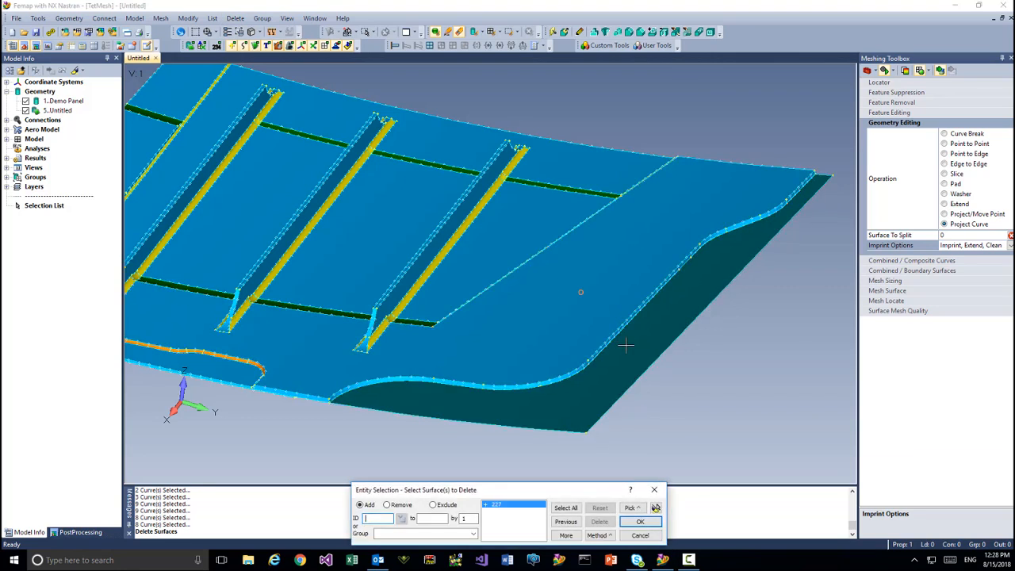
{"action": "key", "text": "Return"}
- Toggle the Demo Panel solid's visibility to compare its outline with the trimmed surface, leaving the solid shown
{"action": "left_click", "coordinate": [26, 102]}
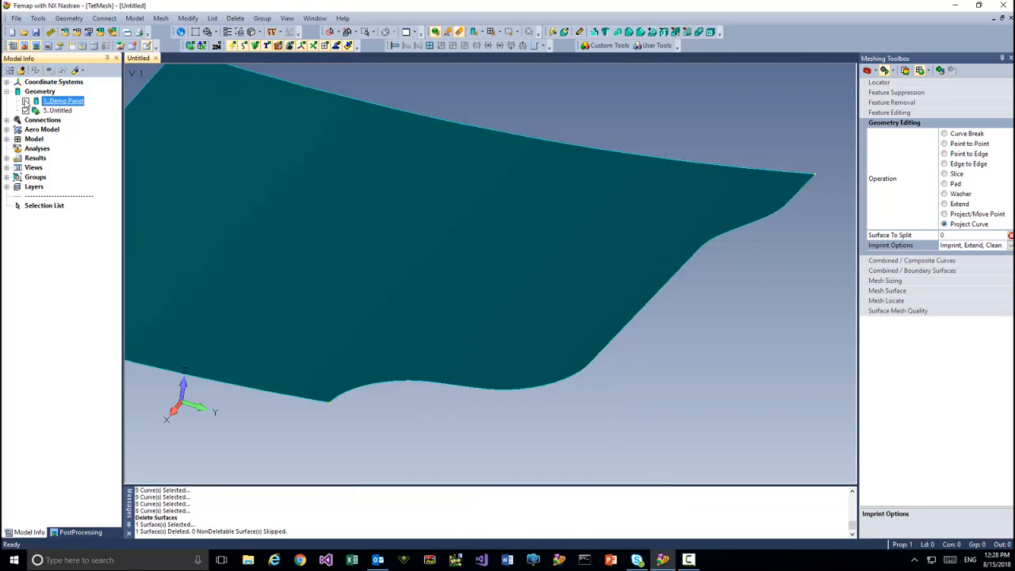
{"action": "left_click", "coordinate": [26, 101]}
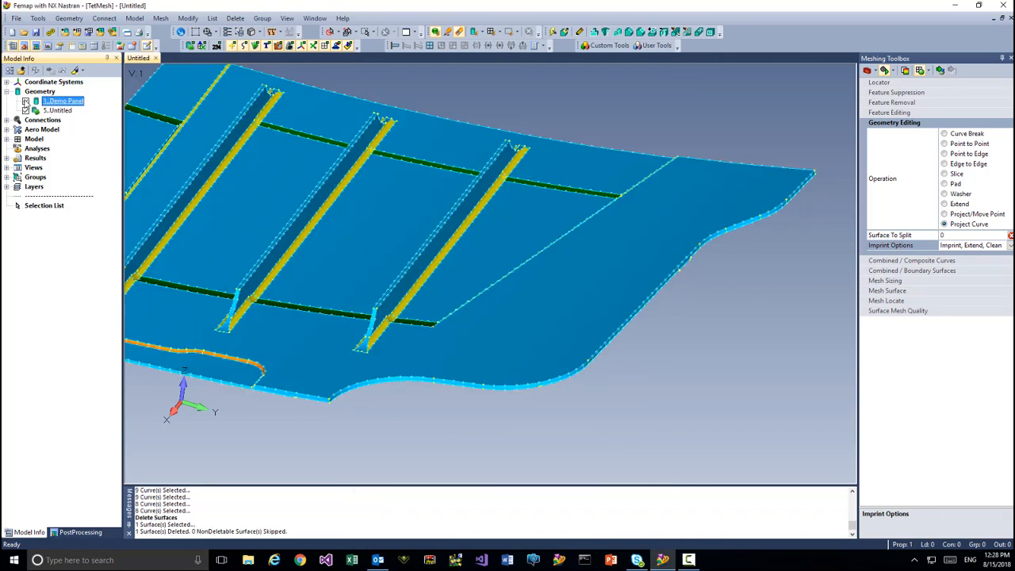
{"action": "left_click", "coordinate": [26, 101]}
{"action": "left_click", "coordinate": [26, 102]}
{"action": "middle_click_drag", "start_coordinate": [354, 231], "coordinate": [482, 253], "text": "ctrl"}
{"action": "scroll", "coordinate": [483, 254], "scroll_direction": "down", "scroll_amount": 3}
{"action": "middle_click_drag", "start_coordinate": [376, 229], "coordinate": [397, 243], "text": "ctrl"}
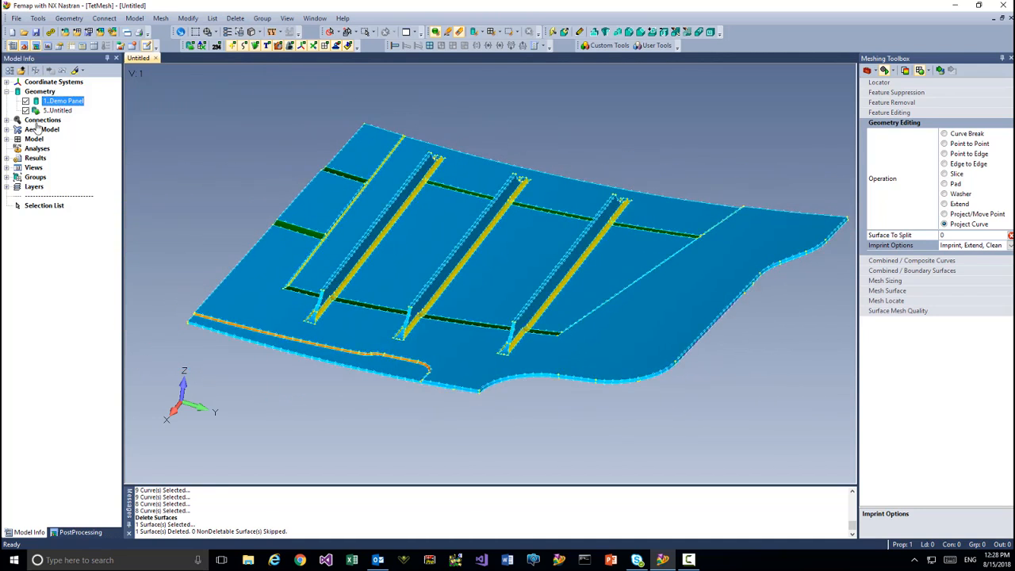
- Hide the surfaces of the Demo Panel solid while keeping its curves displayed over the offset surface
{"action": "right_click", "coordinate": [25, 101]}
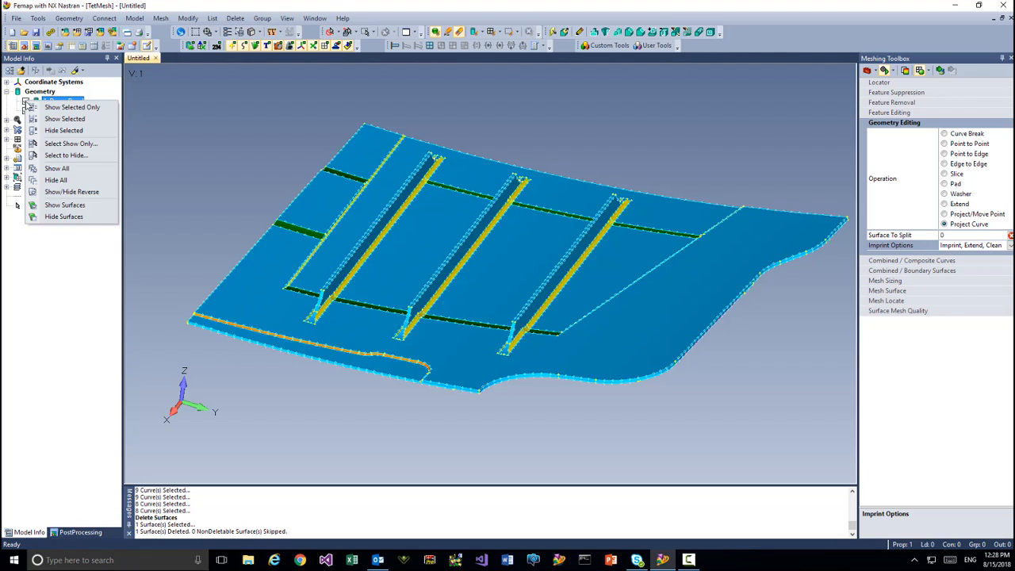
{"action": "left_click", "coordinate": [57, 217]}
{"action": "middle_click_drag", "start_coordinate": [413, 313], "coordinate": [420, 337]}
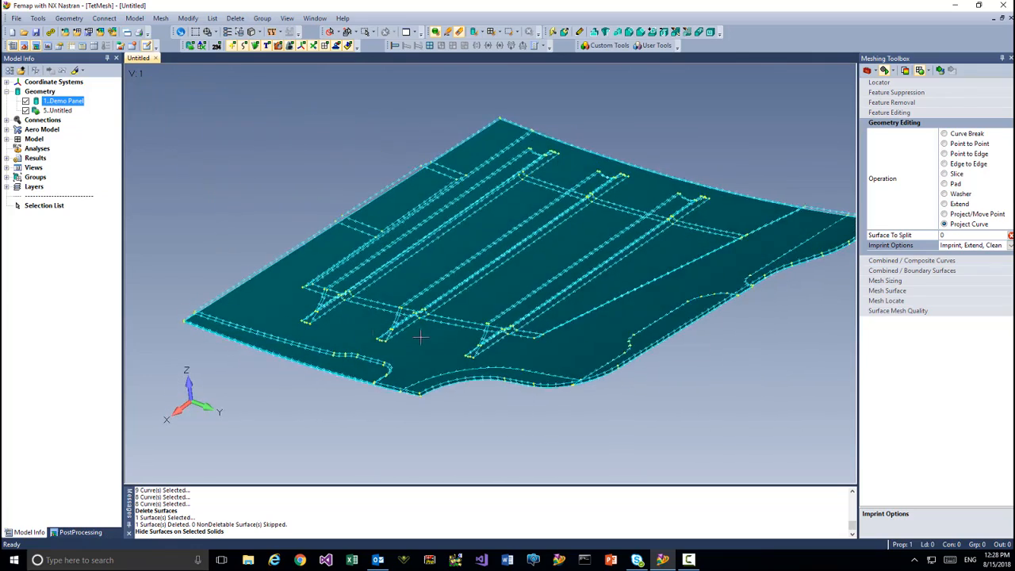
{"action": "middle_click_drag", "start_coordinate": [424, 266], "coordinate": [508, 249]}
- Project the inner stepped curve near the panel's long front edge, with its connected tangent curves, onto the offset surface
{"action": "scroll", "coordinate": [471, 308], "scroll_direction": "up", "scroll_amount": 2}
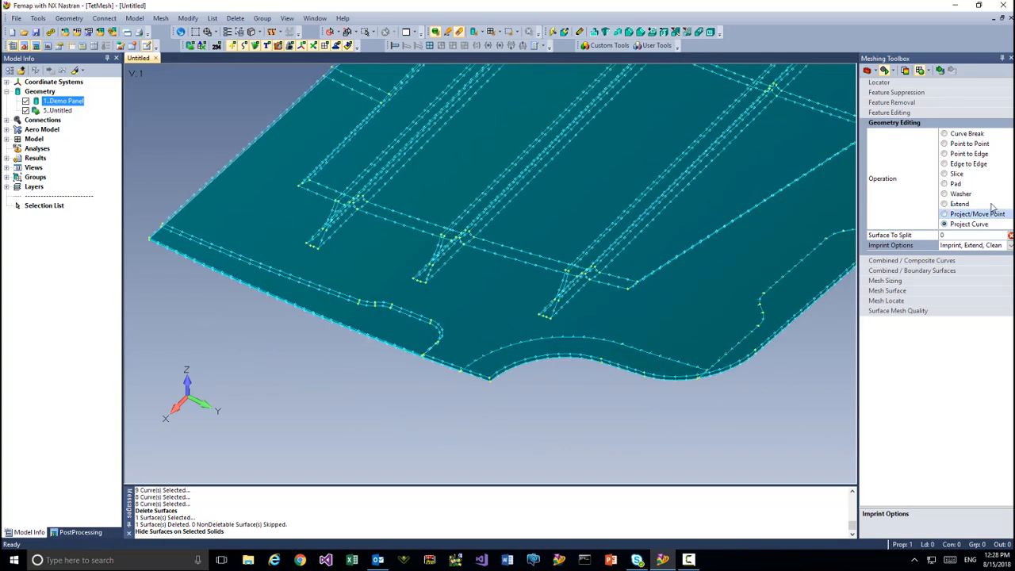
{"action": "left_click", "coordinate": [432, 291]}
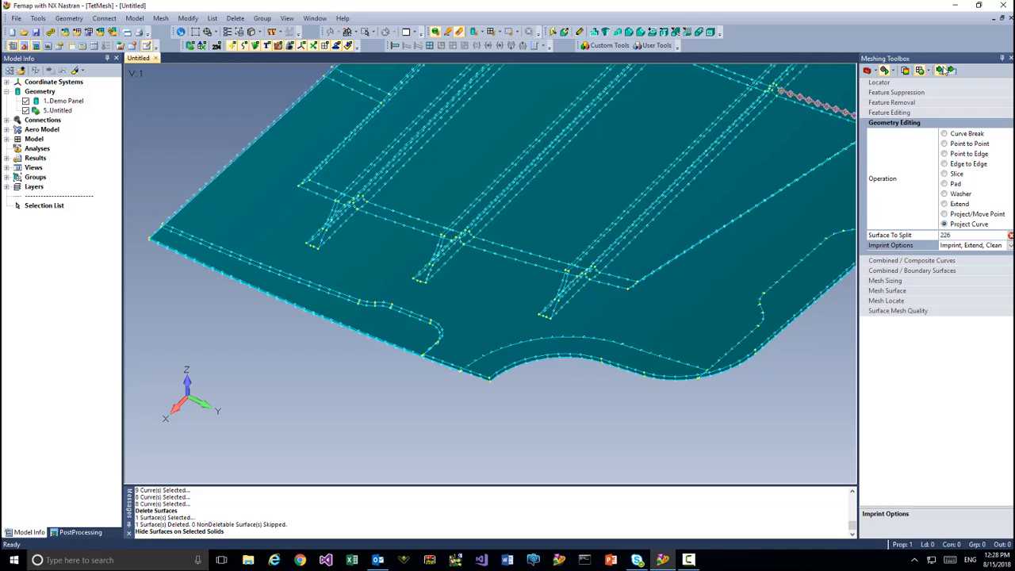
{"action": "left_click", "coordinate": [951, 71]}
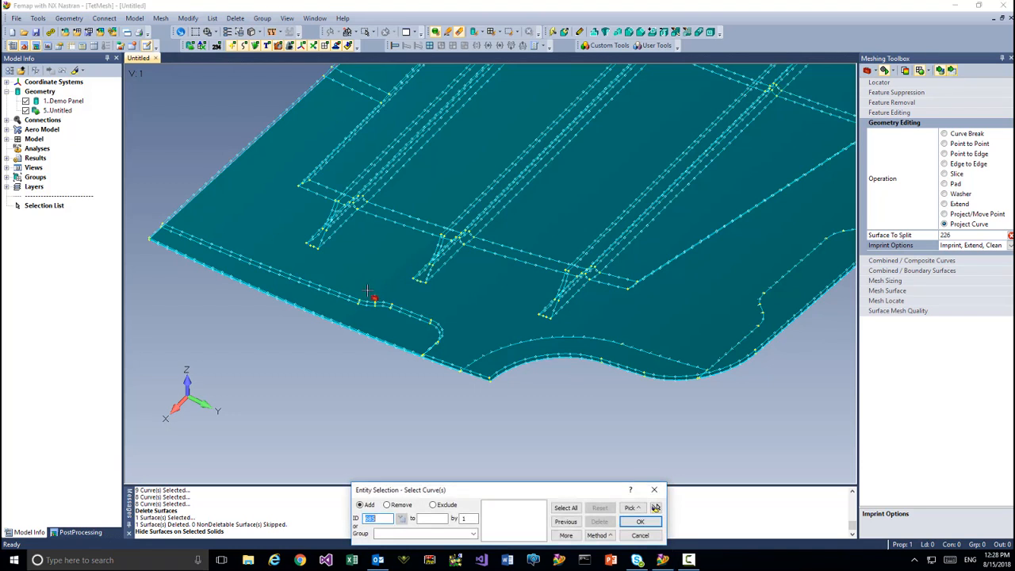
{"action": "left_click", "coordinate": [630, 508]}
{"action": "left_click", "coordinate": [656, 468]}
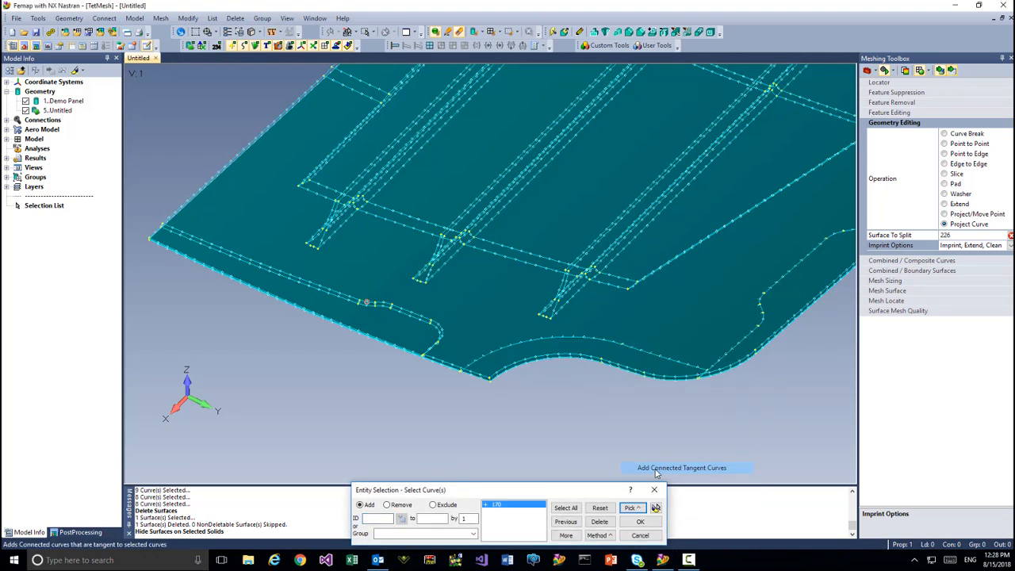
{"action": "left_click", "coordinate": [641, 521]}
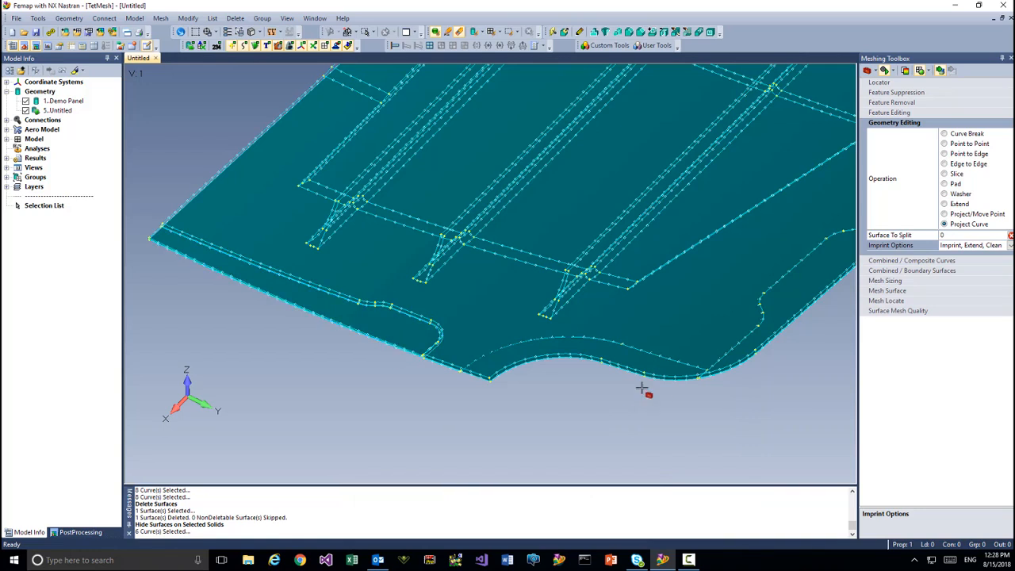
- Project the two inner curves along the panel's wavy edge, with their connected tangent curves, onto the offset surface
{"action": "middle_click_drag", "start_coordinate": [605, 387], "coordinate": [566, 405]}
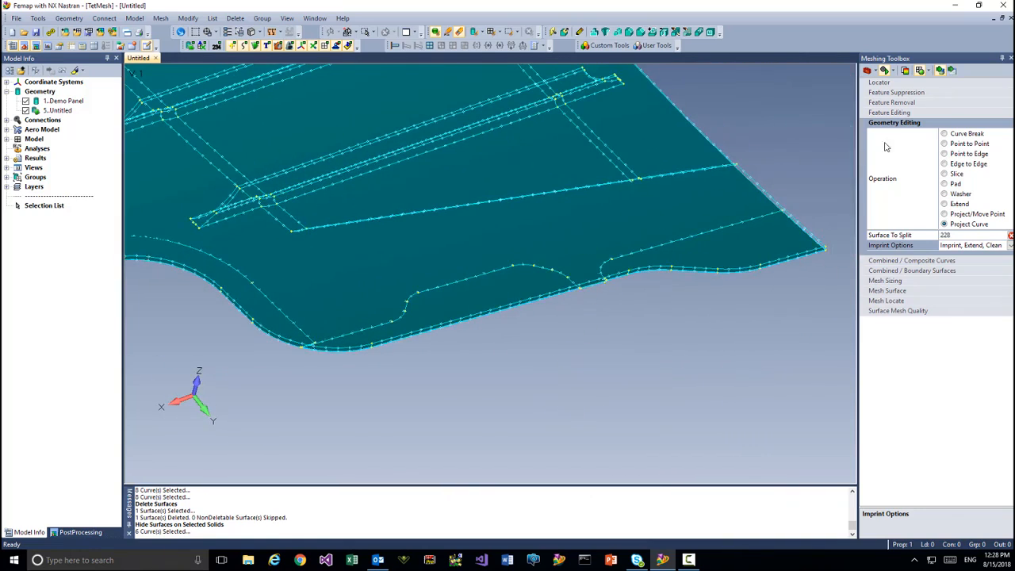
{"action": "left_click", "coordinate": [953, 73]}
{"action": "left_click", "coordinate": [521, 258]}
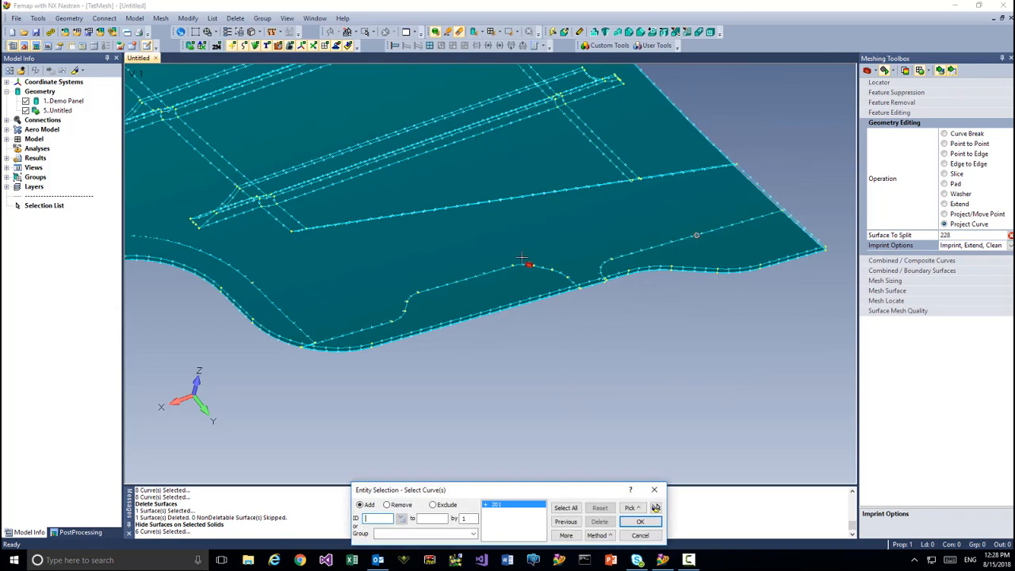
{"action": "scroll", "coordinate": [644, 311], "scroll_direction": "up", "scroll_amount": 3}
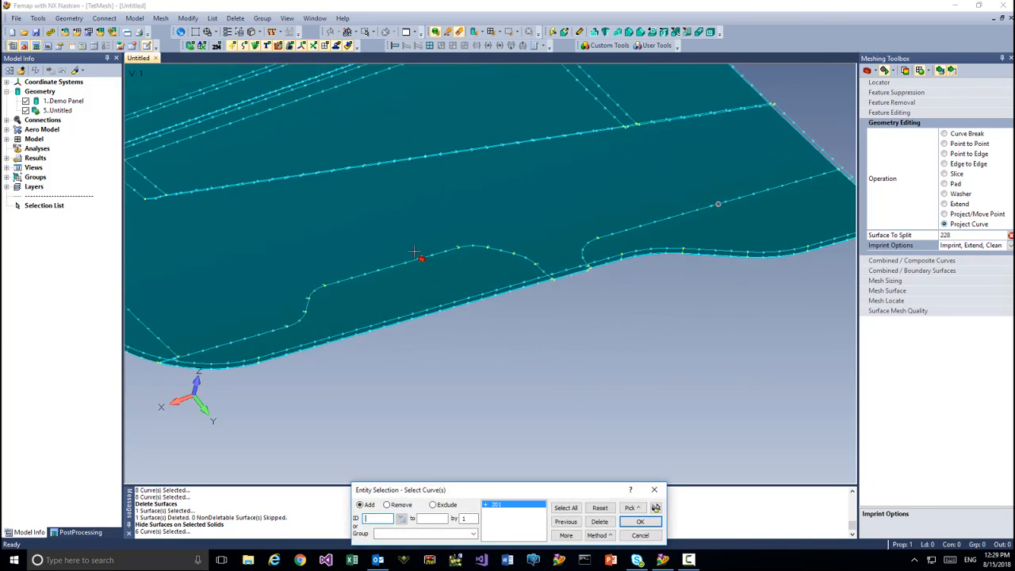
{"action": "left_click", "coordinate": [416, 256]}
{"action": "middle_click_drag", "start_coordinate": [417, 264], "coordinate": [539, 458]}
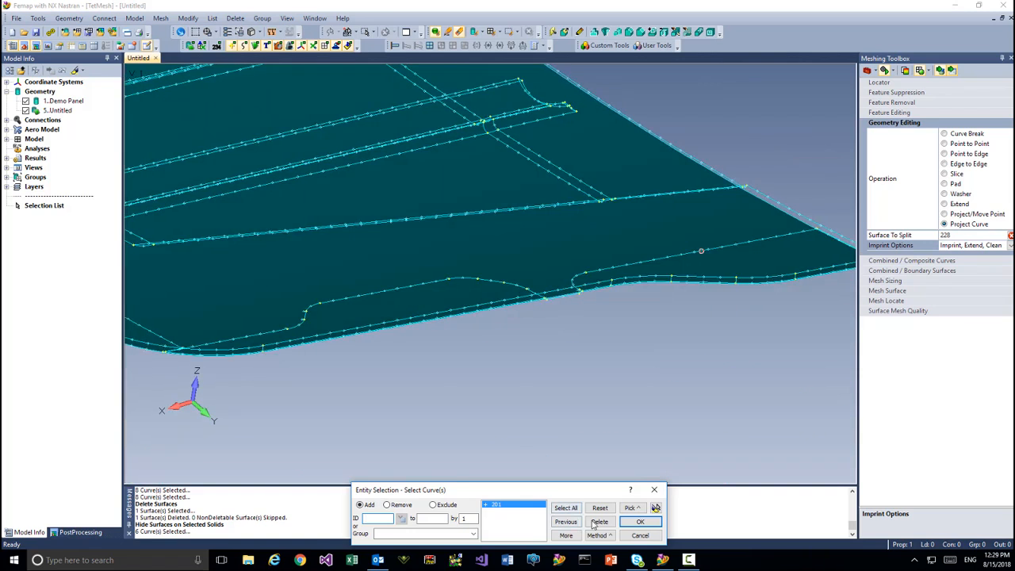
{"action": "left_click", "coordinate": [599, 521]}
{"action": "middle_click_drag", "start_coordinate": [486, 435], "coordinate": [549, 282]}
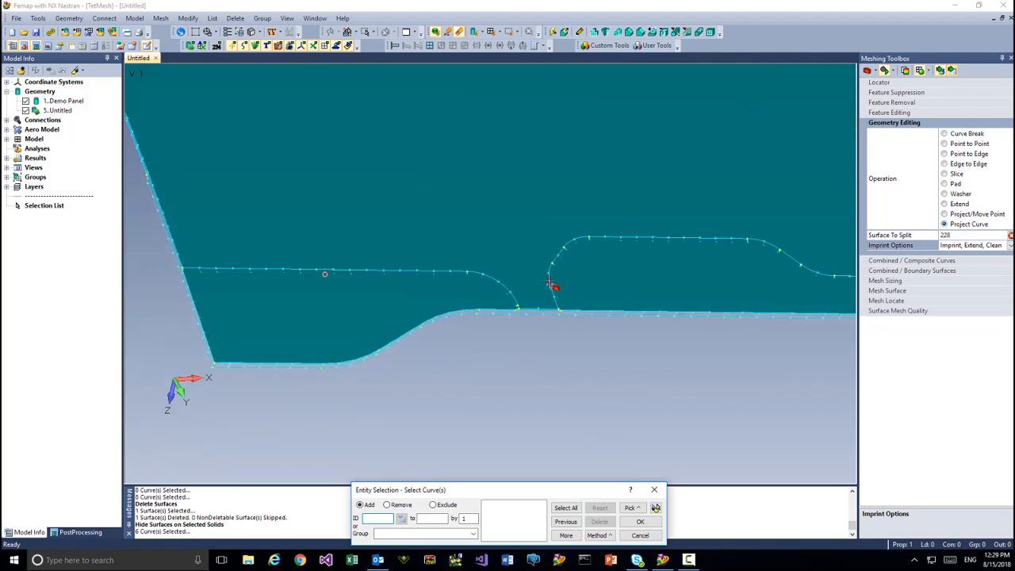
{"action": "left_click", "coordinate": [659, 230]}
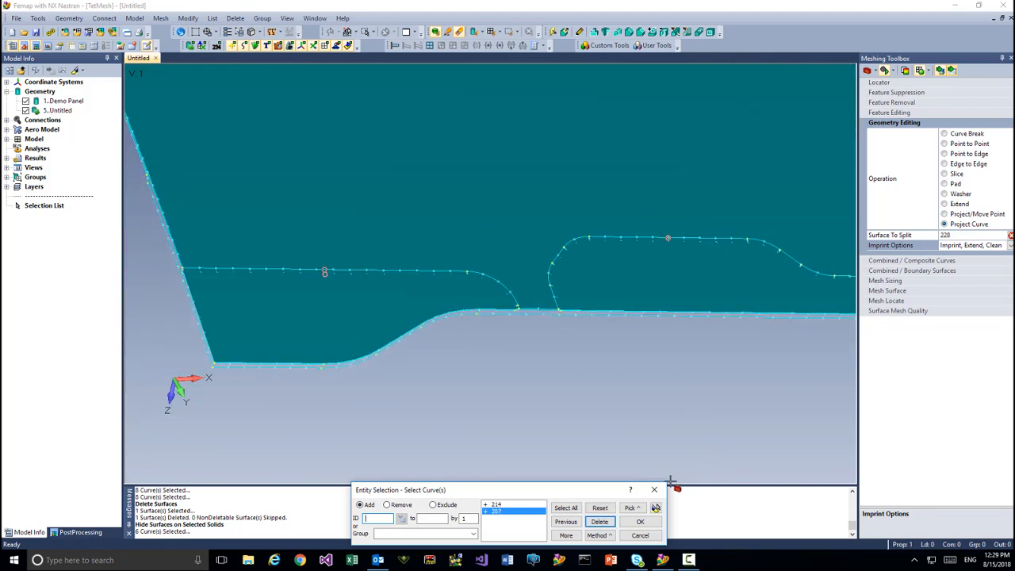
{"action": "left_click", "coordinate": [630, 507]}
{"action": "left_click", "coordinate": [653, 468]}
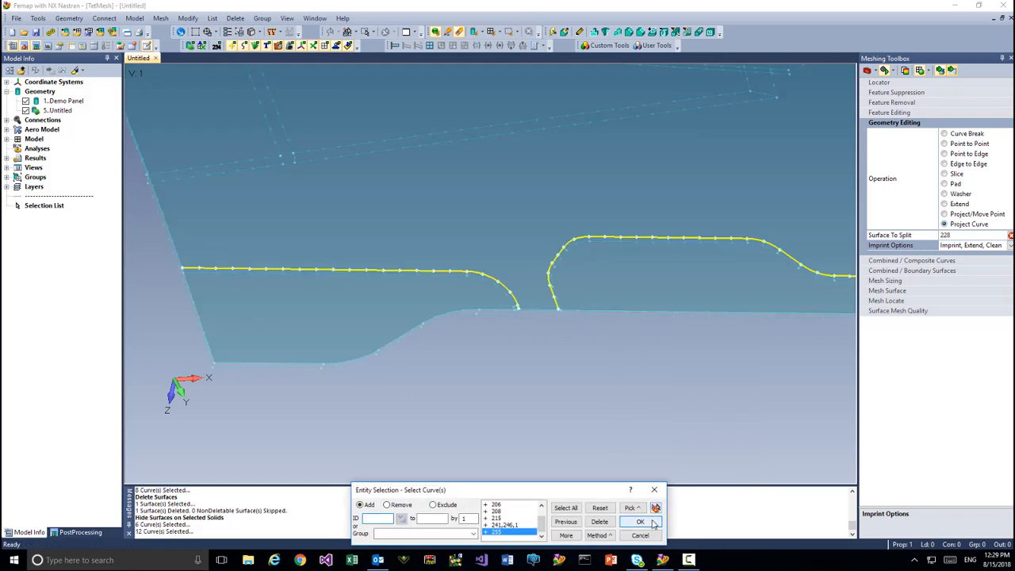
{"action": "left_click", "coordinate": [652, 522]}
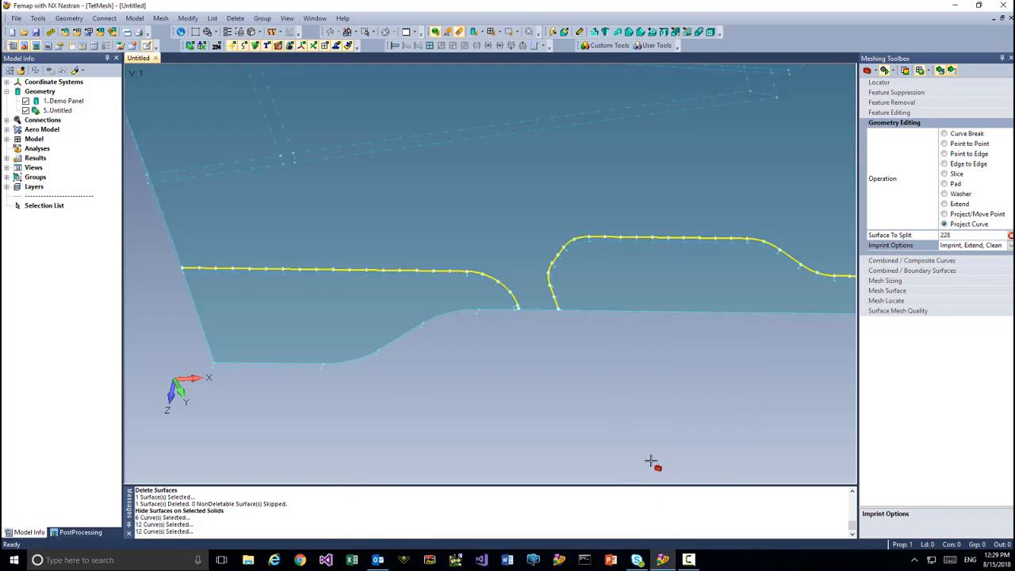
- Project the inner arc around the panel's rounded corner notch, with its connected tangent curves, onto the offset surface
{"action": "scroll", "coordinate": [588, 432], "scroll_direction": "down", "scroll_amount": 5}
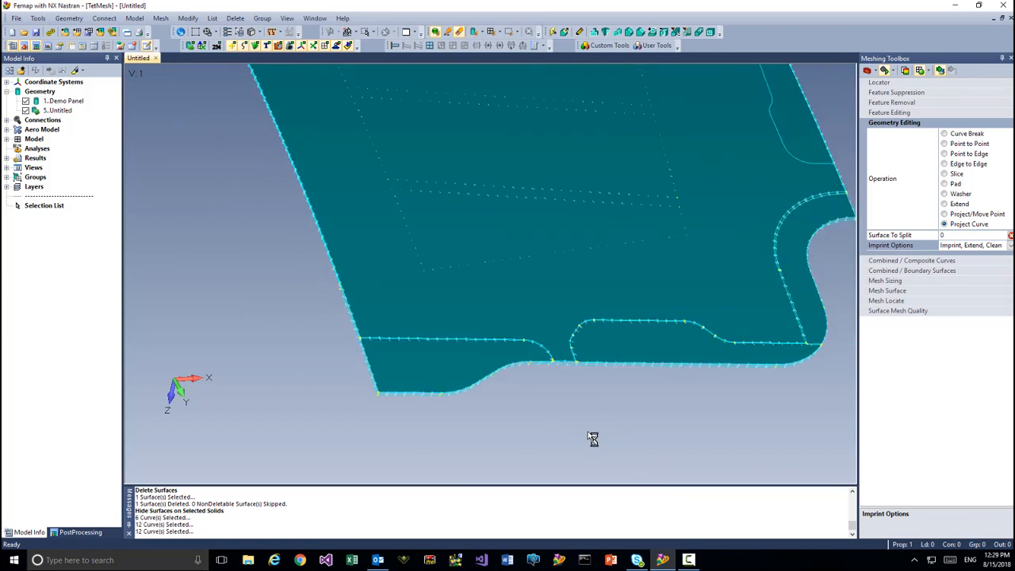
{"action": "middle_click_drag", "start_coordinate": [626, 425], "coordinate": [262, 358]}
{"action": "middle_click_drag", "start_coordinate": [506, 352], "coordinate": [487, 340]}
{"action": "scroll", "coordinate": [488, 340], "scroll_direction": "up", "scroll_amount": 5}
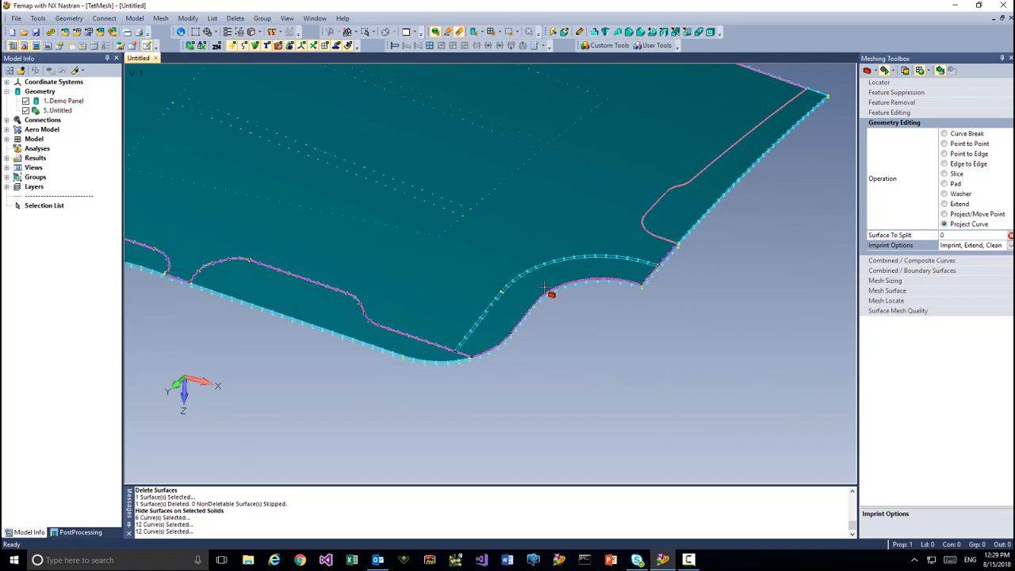
{"action": "left_click", "coordinate": [546, 290]}
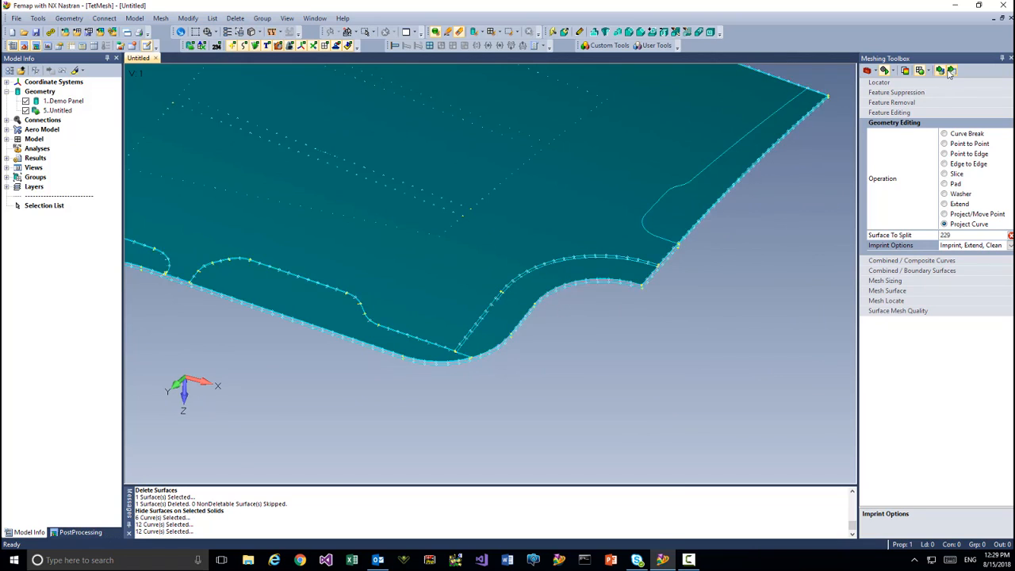
{"action": "left_click", "coordinate": [950, 72]}
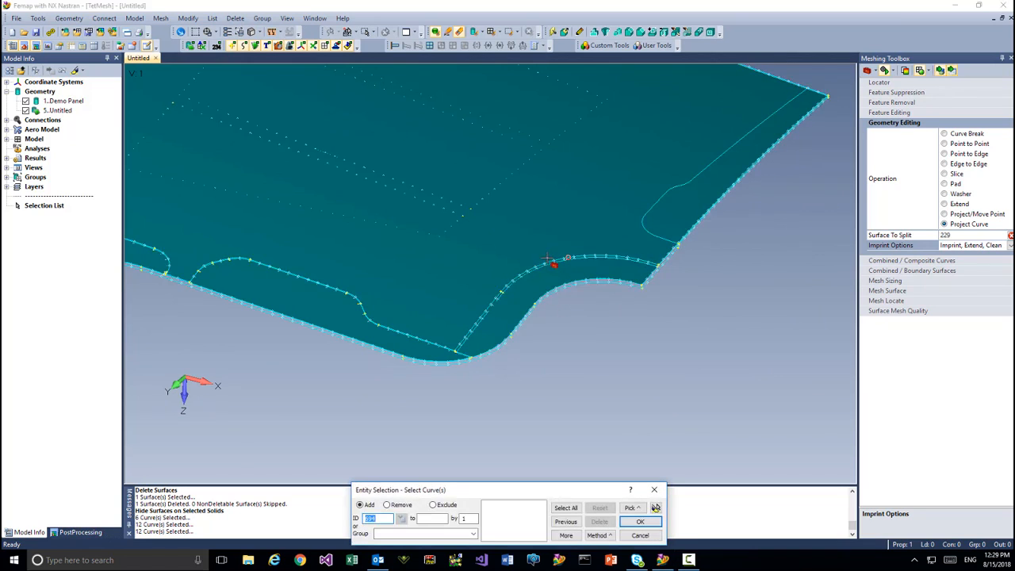
{"action": "left_click", "coordinate": [547, 258]}
{"action": "left_click", "coordinate": [643, 508]}
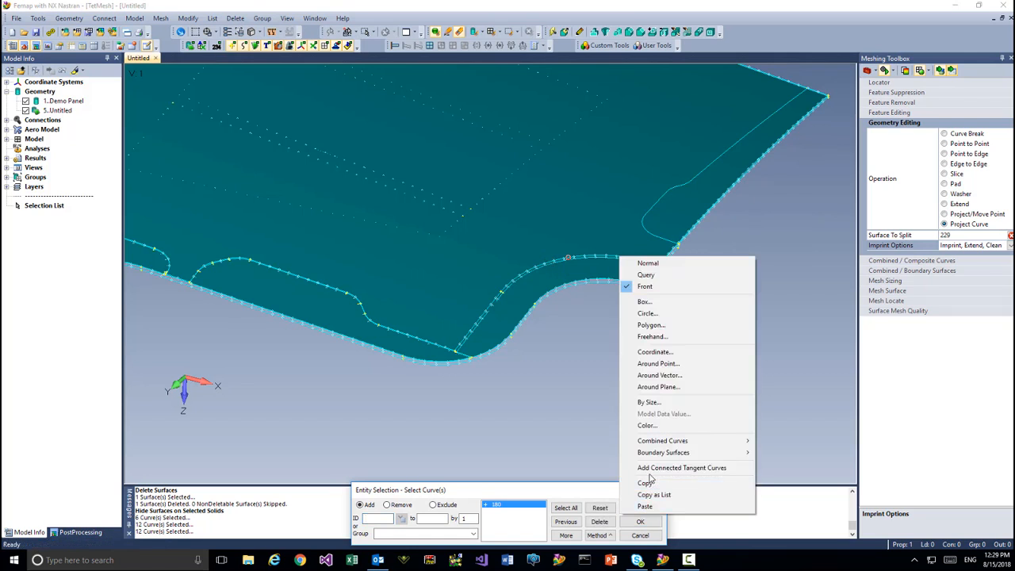
{"action": "left_click", "coordinate": [654, 467]}
{"action": "left_click", "coordinate": [644, 520]}
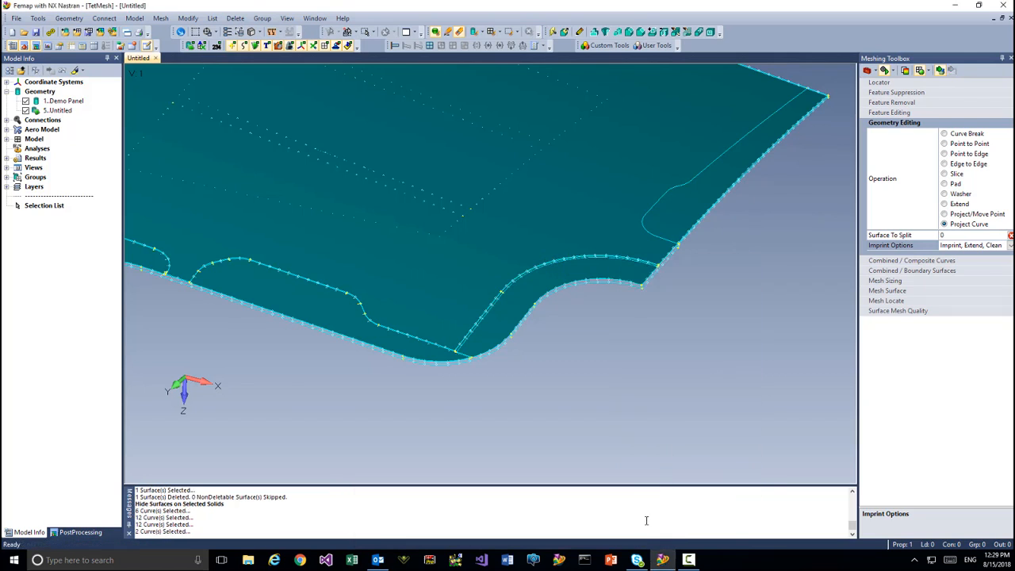
- Toggle the Demo Panel solid's visibility to check the curves imprinted on the offset surface, leaving the solid shown
{"action": "scroll", "coordinate": [549, 411], "scroll_direction": "down", "scroll_amount": 3}
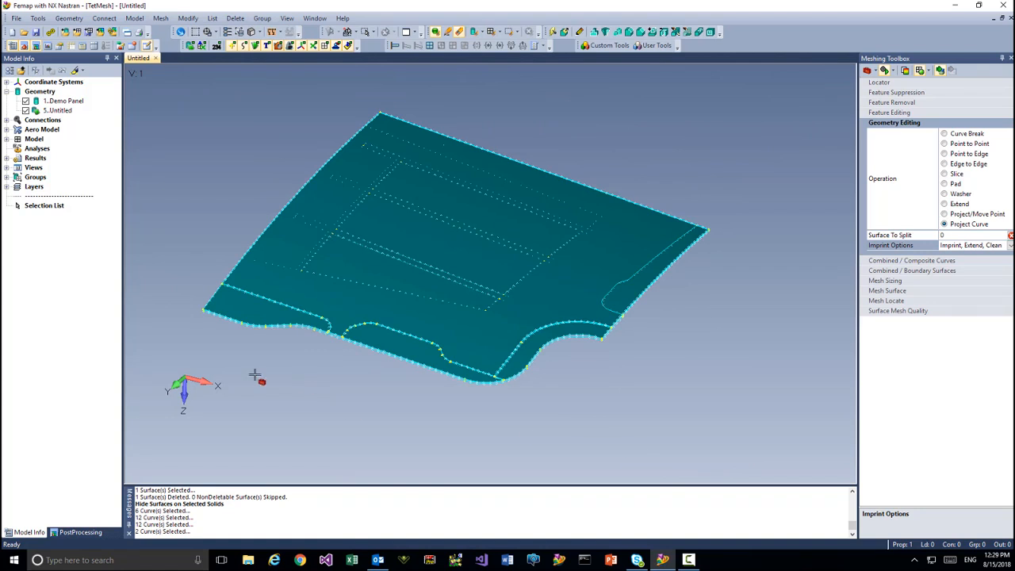
{"action": "middle_click_drag", "start_coordinate": [254, 374], "coordinate": [209, 63]}
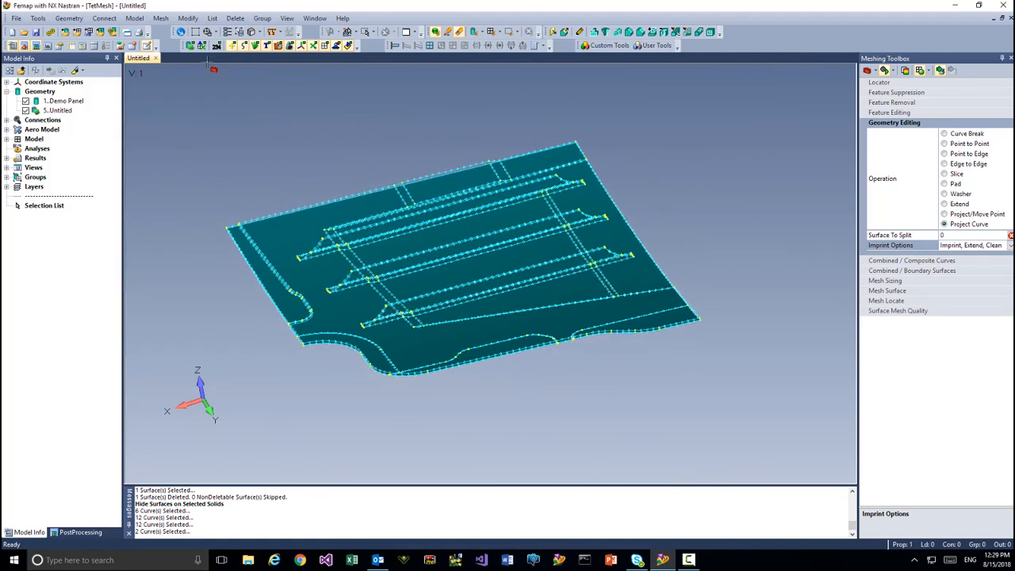
{"action": "left_click", "coordinate": [27, 101]}
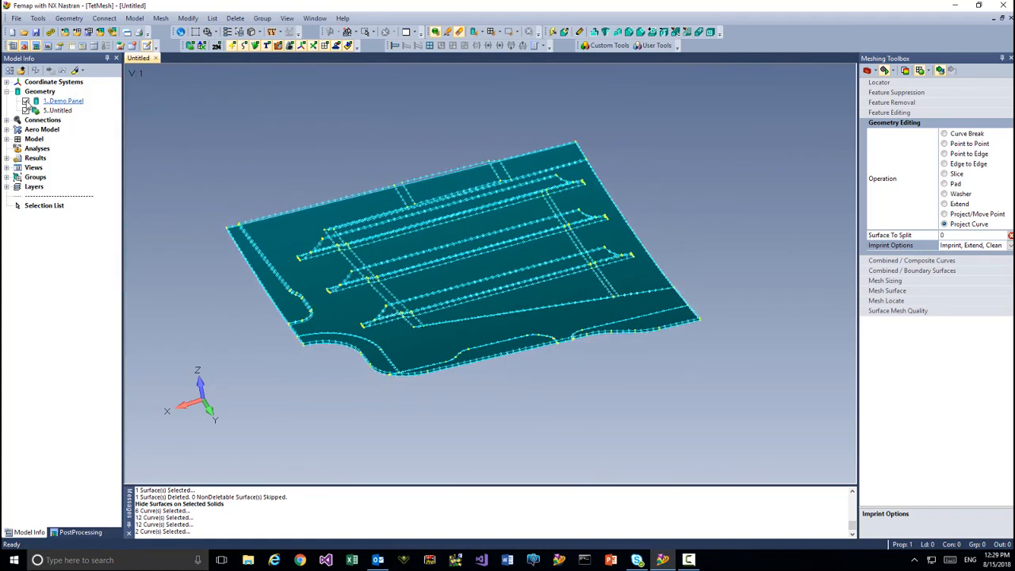
{"action": "left_click", "coordinate": [27, 101]}
{"action": "left_click", "coordinate": [26, 101]}
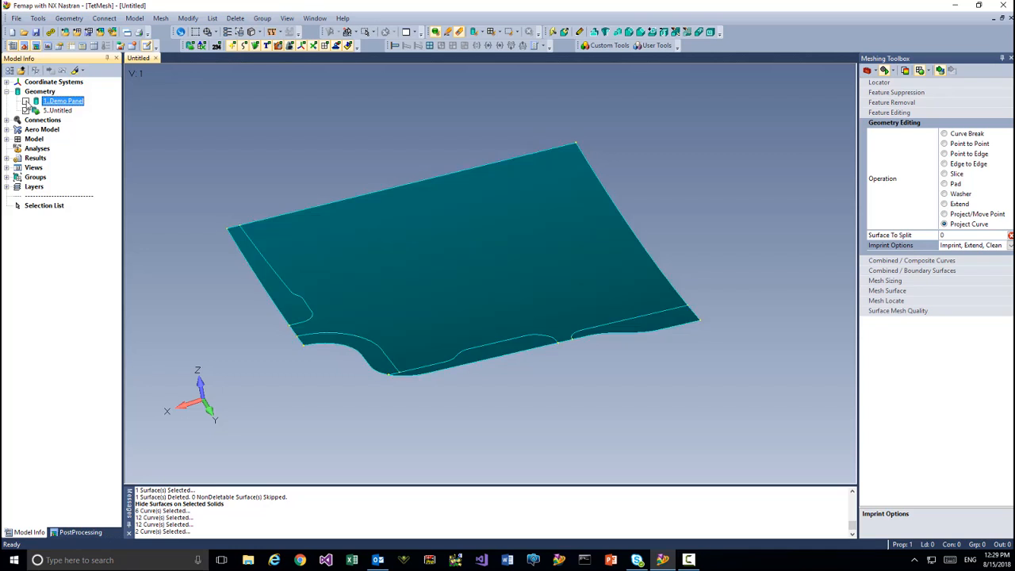
{"action": "left_click", "coordinate": [44, 112]}
{"action": "left_click", "coordinate": [26, 101]}
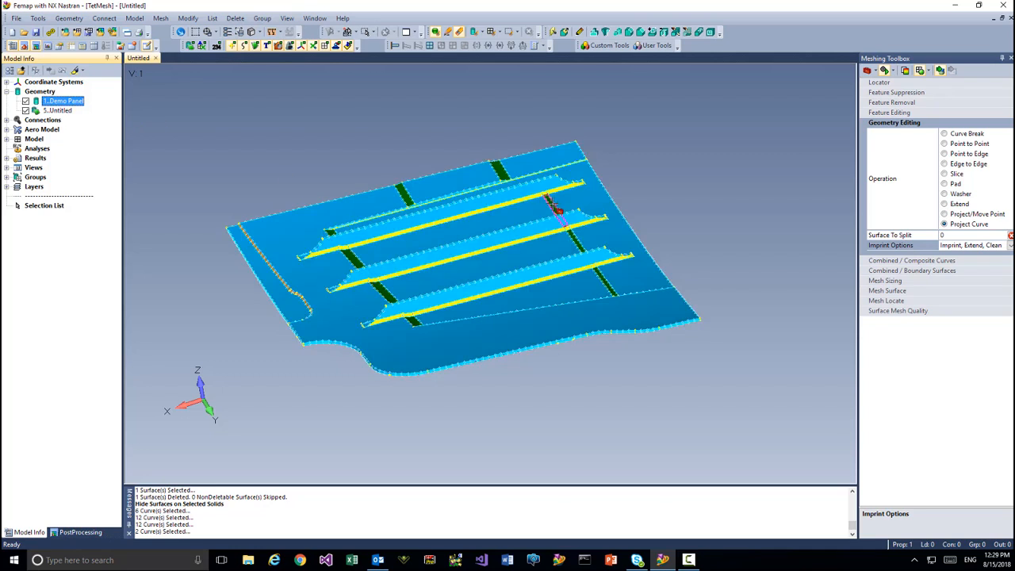
- Hide the Demo Panel solid's surfaces again so only its curves are displayed over the offset surface
{"action": "middle_click_drag", "start_coordinate": [504, 288], "coordinate": [338, 350]}
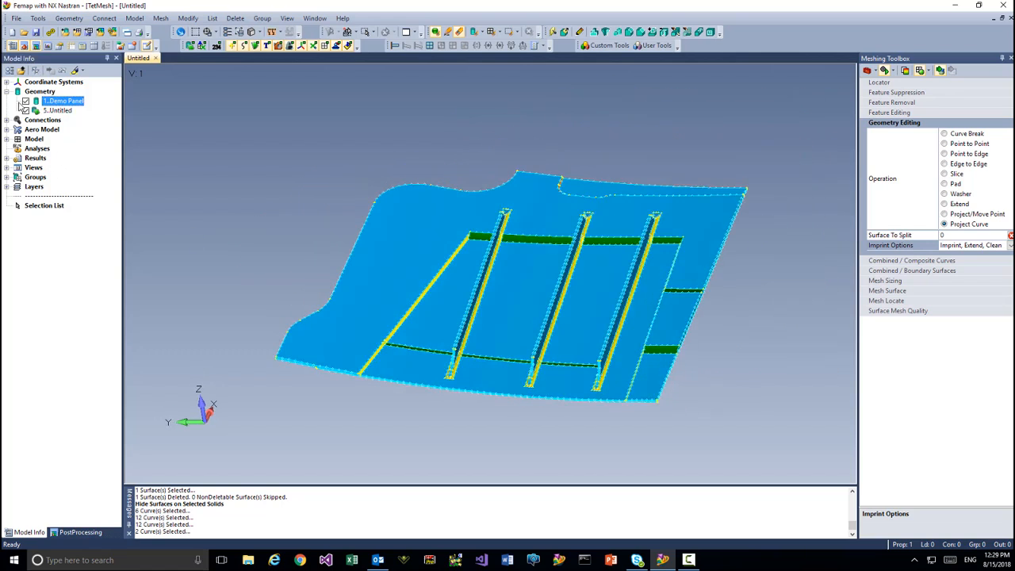
{"action": "right_click", "coordinate": [28, 94]}
{"action": "left_click", "coordinate": [60, 220]}
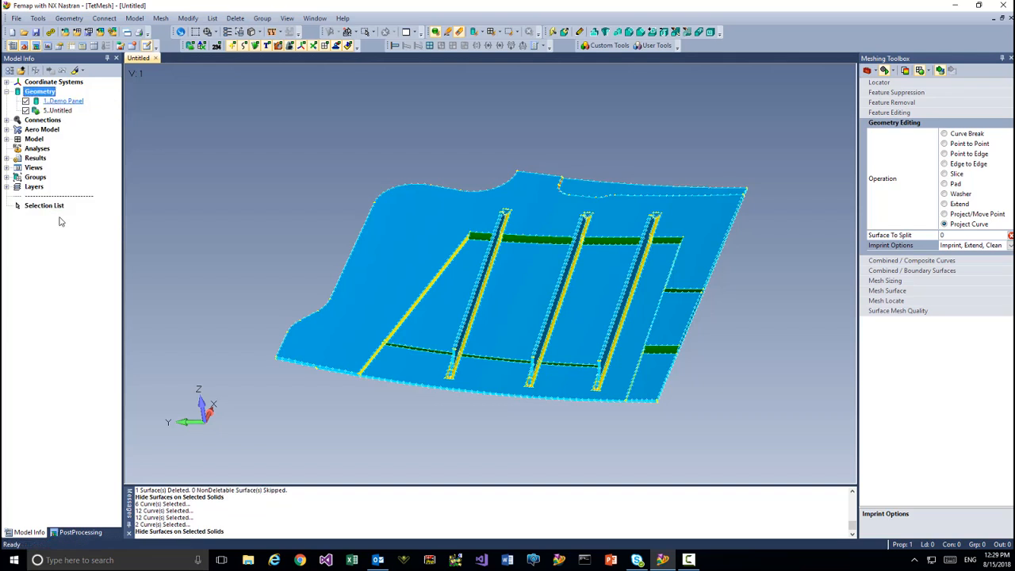
{"action": "right_click", "coordinate": [26, 101]}
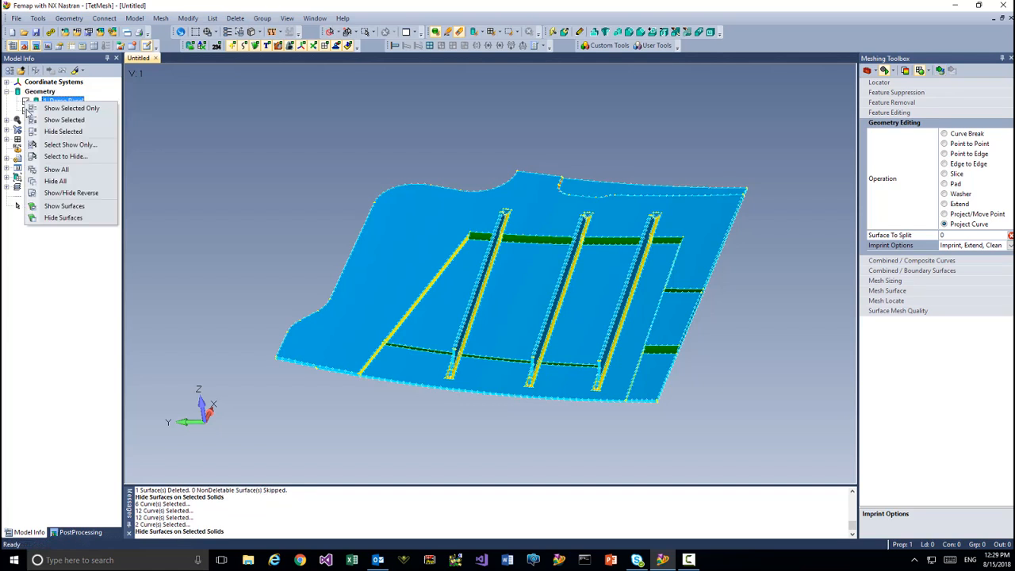
{"action": "left_click", "coordinate": [60, 220]}
- Project three curves of the central stiffener frame onto the offset surface: the one nearest the notch, the slanted side and the long side opposite
{"action": "scroll", "coordinate": [441, 254], "scroll_direction": "up", "scroll_amount": 5}
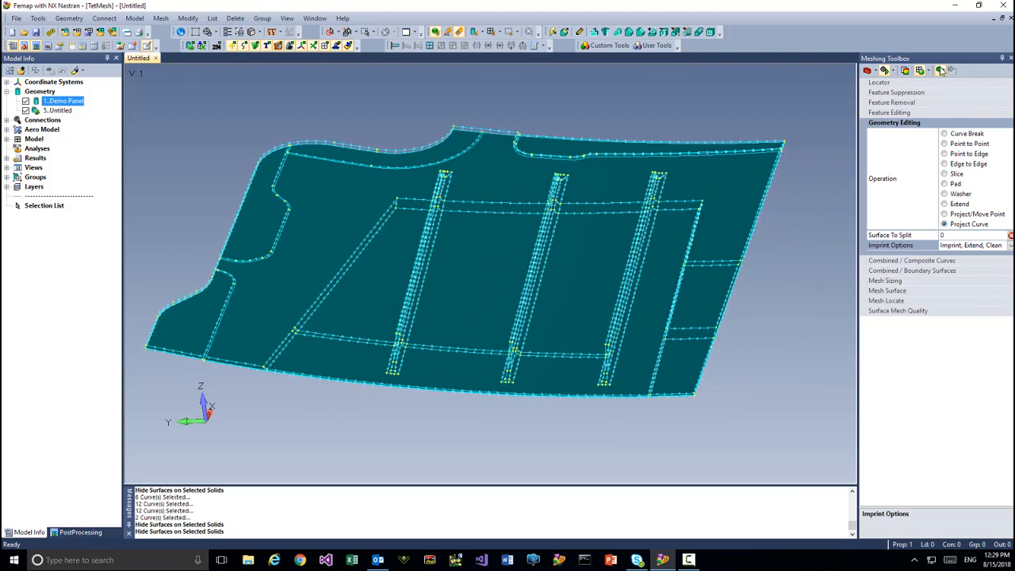
{"action": "left_click", "coordinate": [940, 71]}
{"action": "left_click", "coordinate": [479, 270]}
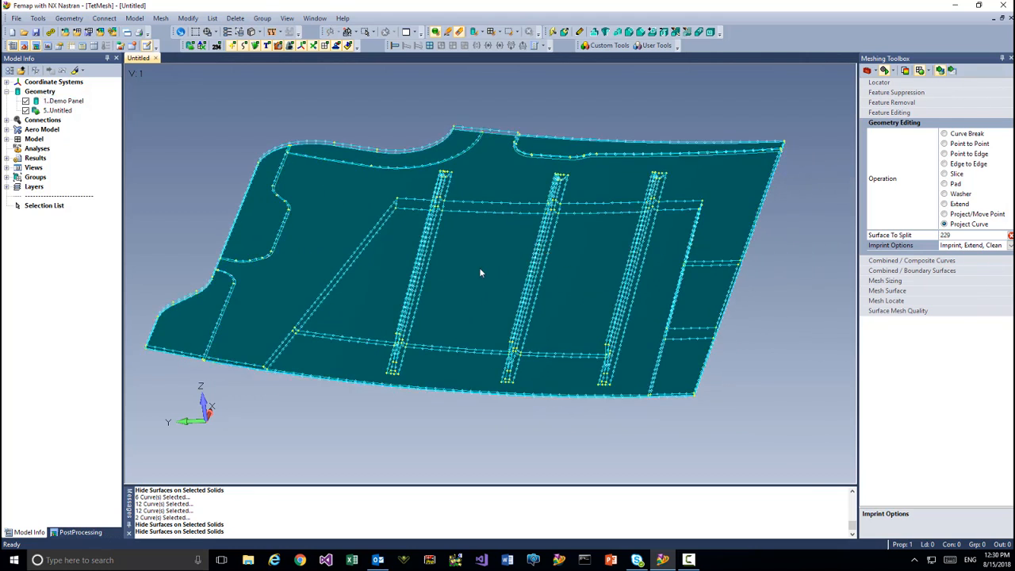
{"action": "left_click", "coordinate": [952, 72]}
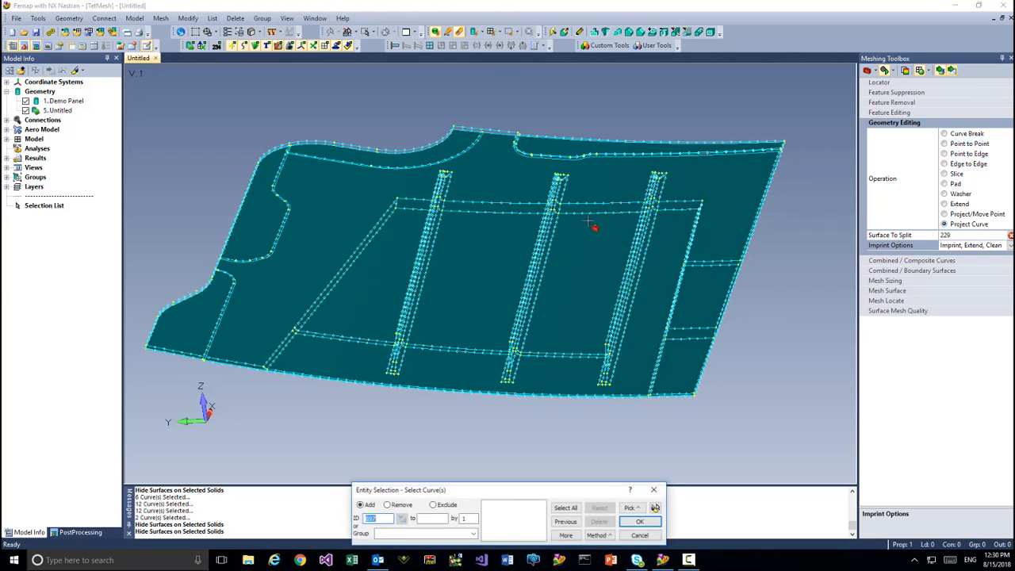
{"action": "left_click", "coordinate": [500, 203]}
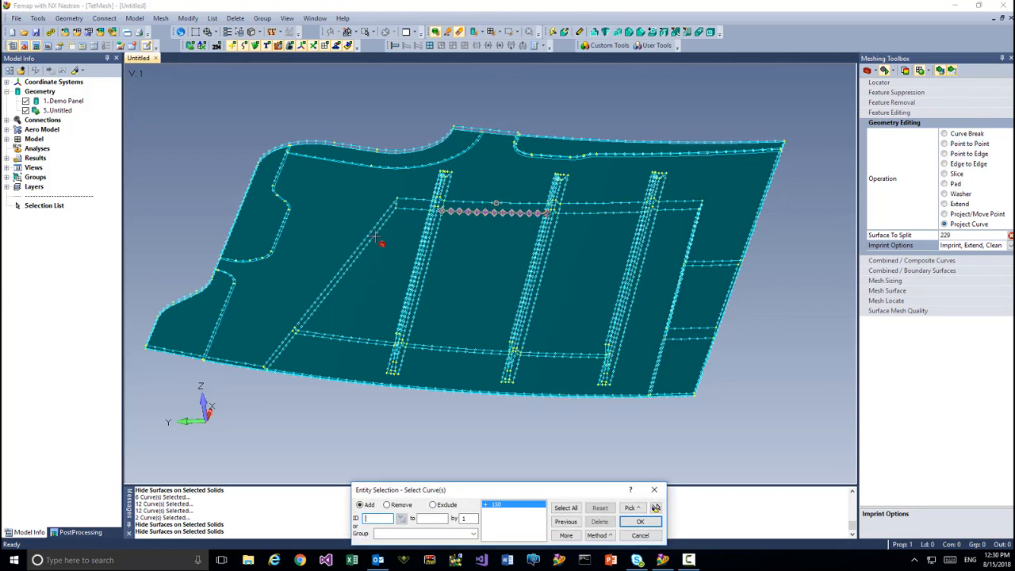
{"action": "left_click", "coordinate": [342, 265]}
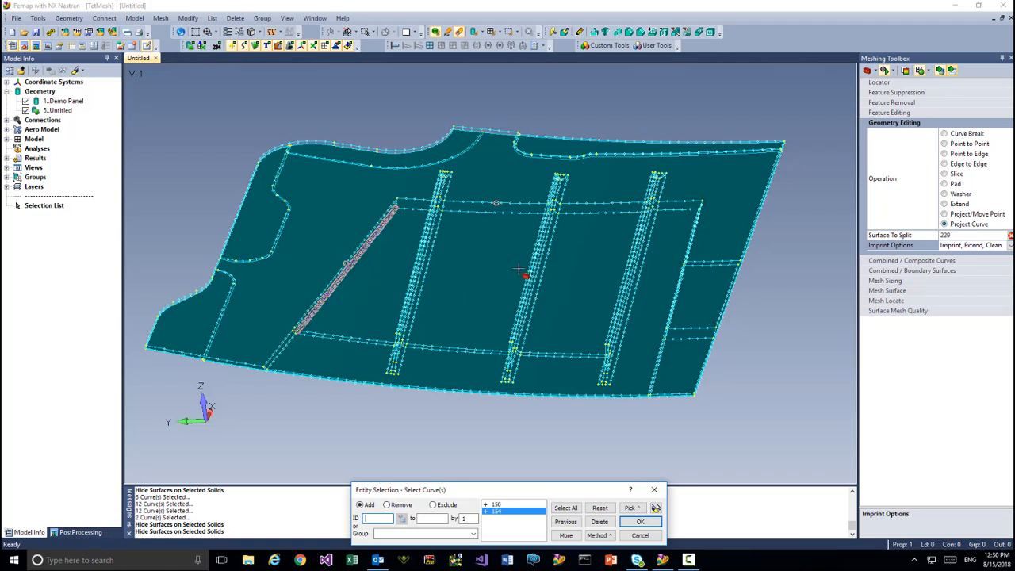
{"action": "middle_click_drag", "start_coordinate": [656, 253], "coordinate": [730, 286]}
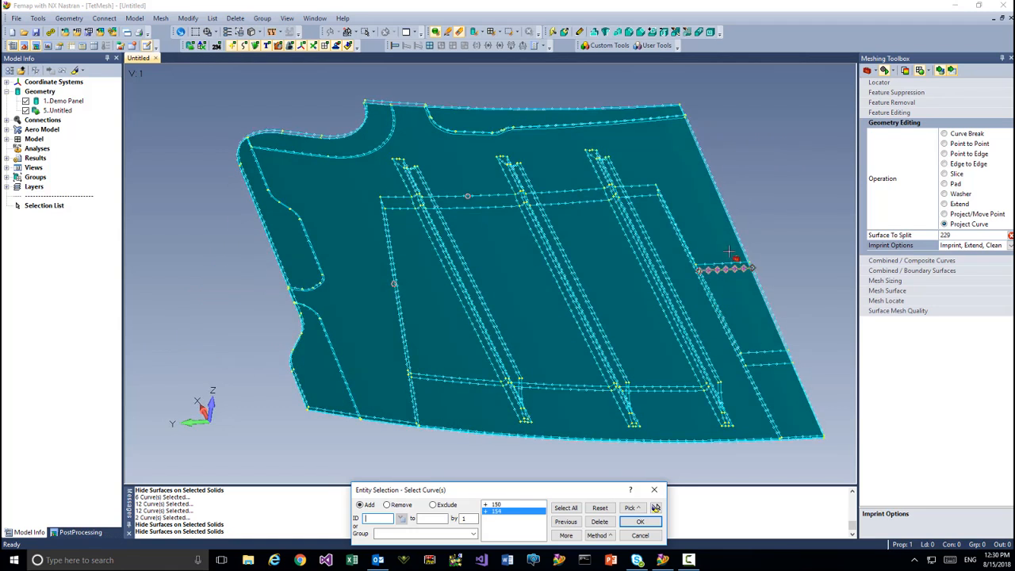
{"action": "left_click", "coordinate": [721, 303]}
{"action": "key", "text": "Return"}
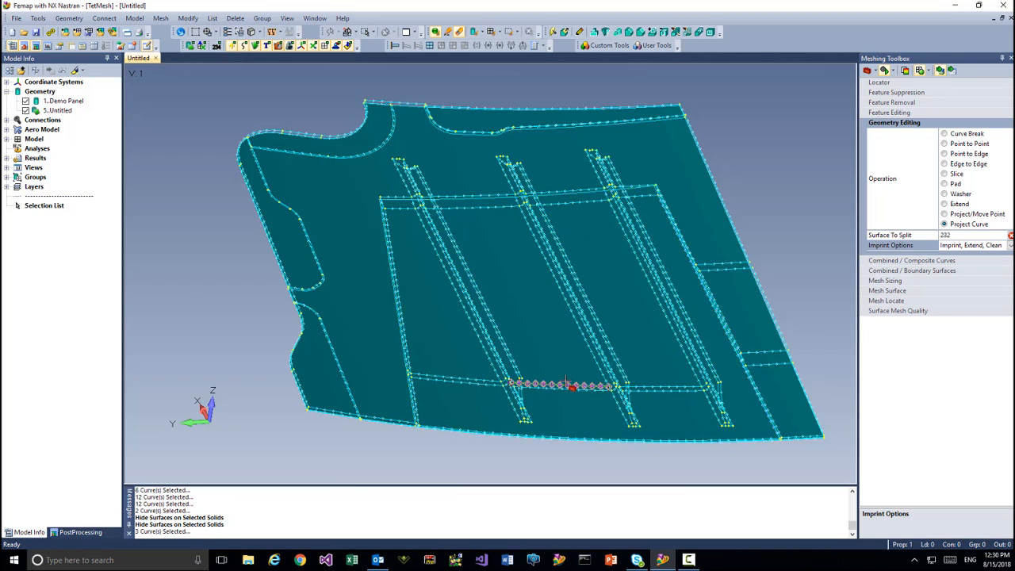
- Project the frame's remaining cross curve and the two short curves running to the panel's straight edge onto the offset surface
{"action": "middle_click_drag", "start_coordinate": [721, 388], "coordinate": [287, 278]}
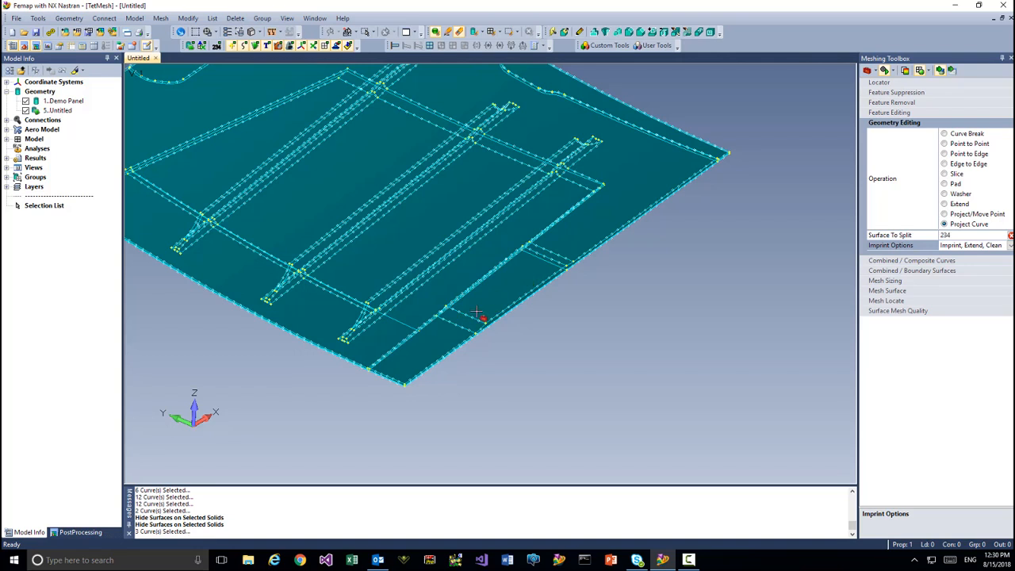
{"action": "middle_click_drag", "start_coordinate": [568, 338], "coordinate": [686, 384], "text": "ctrl"}
{"action": "scroll", "coordinate": [620, 375], "scroll_direction": "down", "scroll_amount": 3}
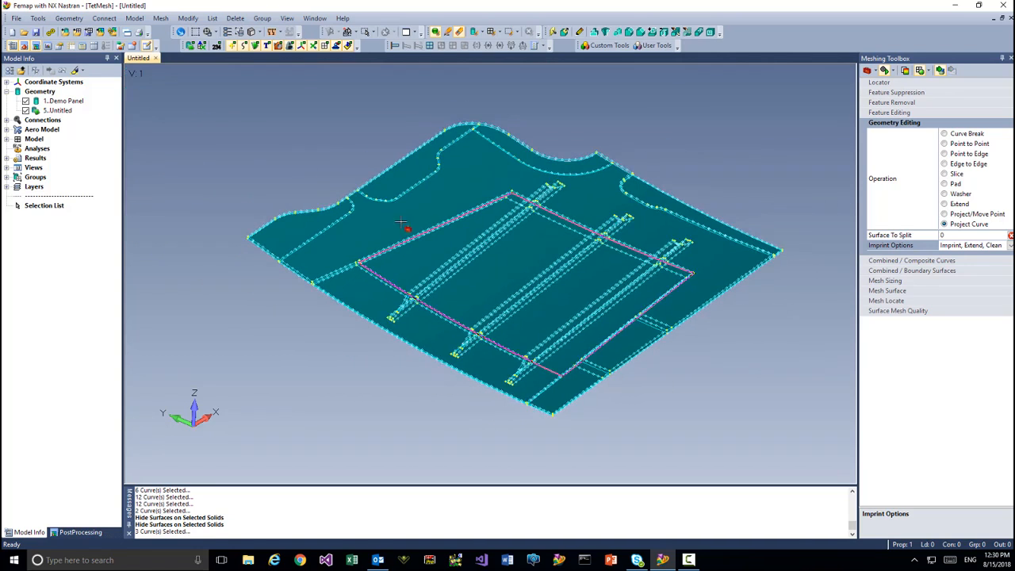
- Hide the Demo Panel solid to inspect the imprinted surface alone, and show the solid again
{"action": "left_click", "coordinate": [26, 101]}
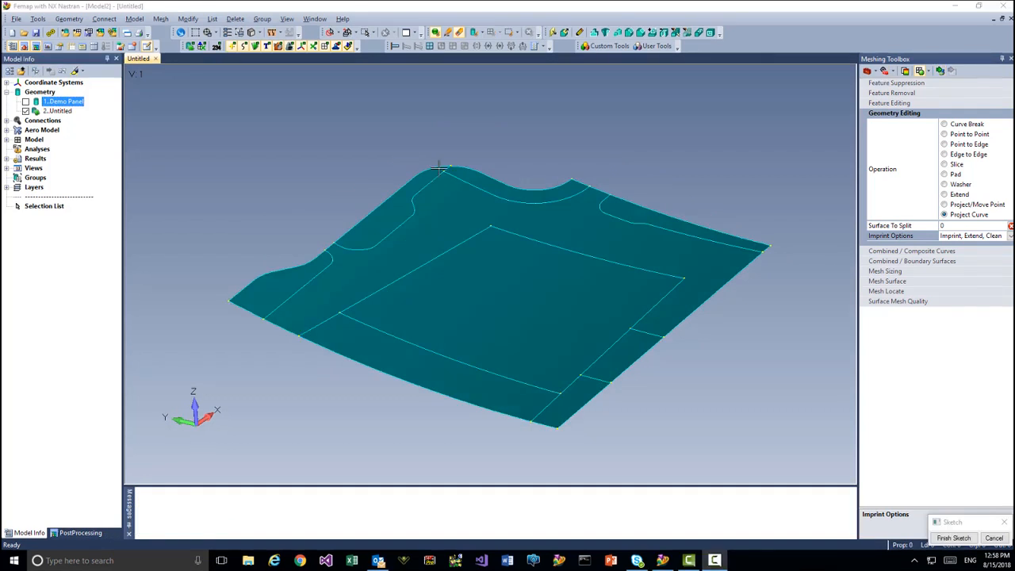
{"action": "left_click", "coordinate": [26, 102]}
- Offset the web side surface of the first stiffener, nearest the slanted frame side, by the proposed offset value using query picking
{"action": "scroll", "coordinate": [428, 246], "scroll_direction": "up", "scroll_amount": 2}
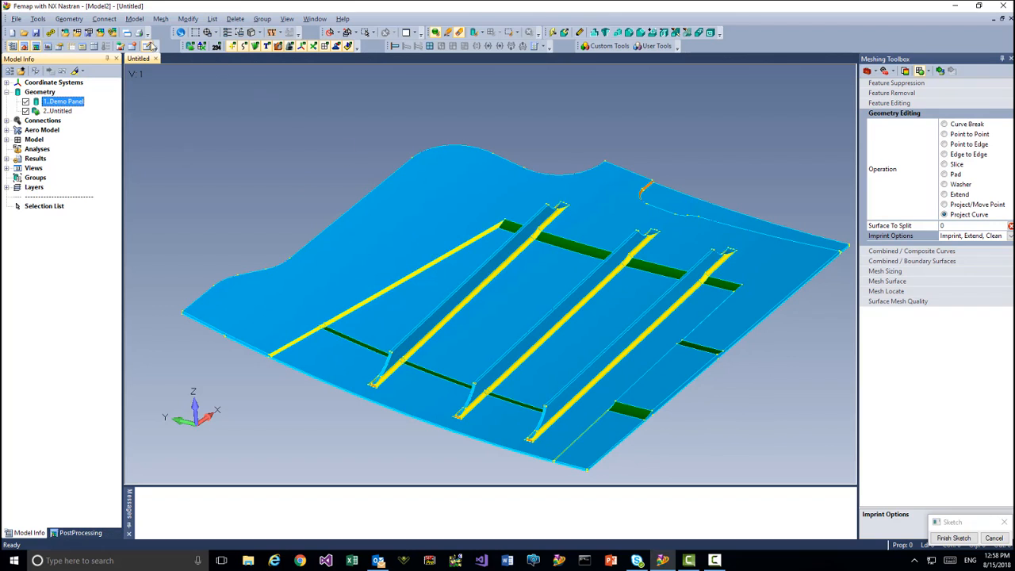
{"action": "left_click", "coordinate": [69, 19]}
{"action": "mouse_move", "coordinate": [102, 139]}
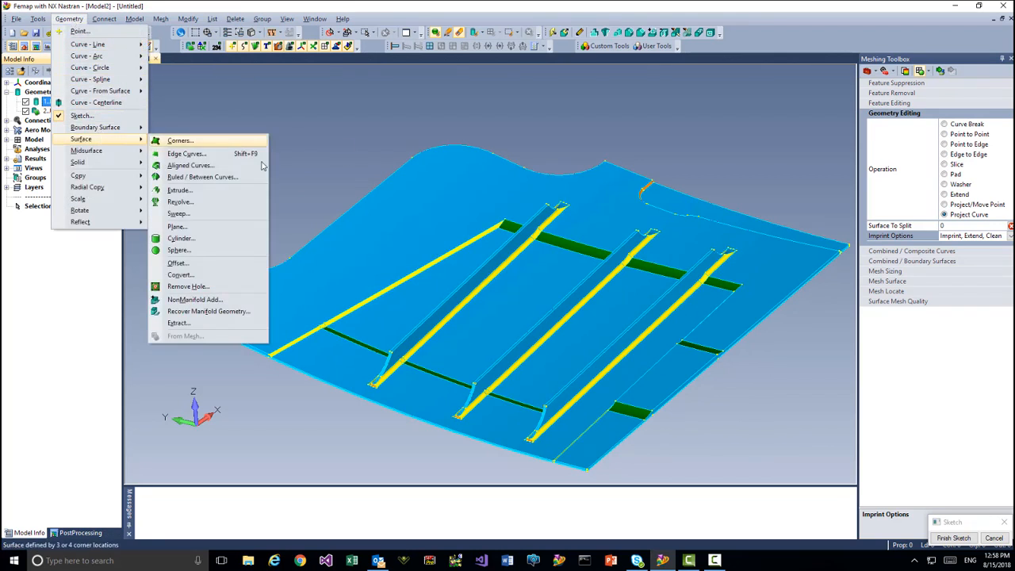
{"action": "left_click", "coordinate": [243, 262]}
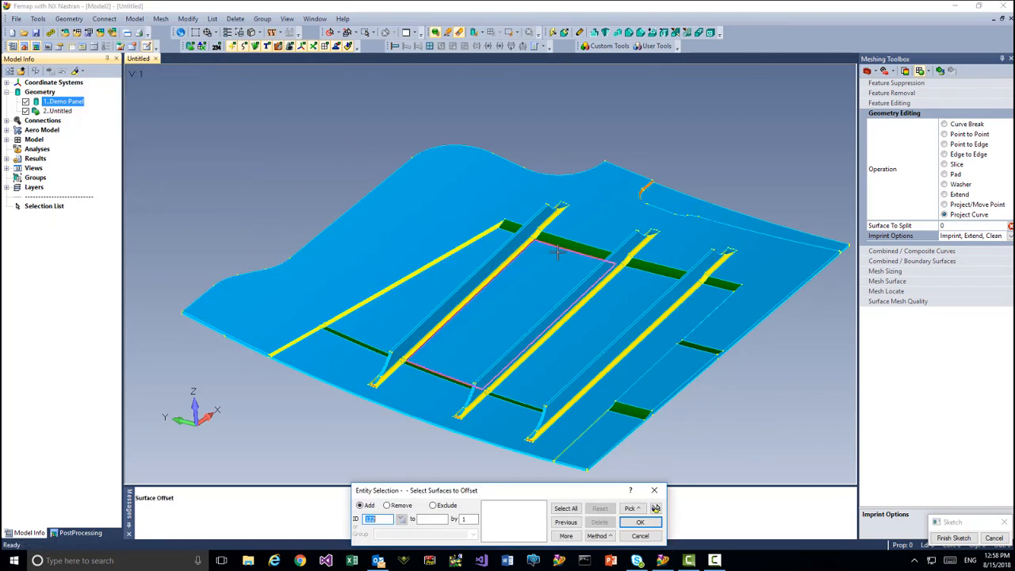
{"action": "right_click", "coordinate": [521, 264]}
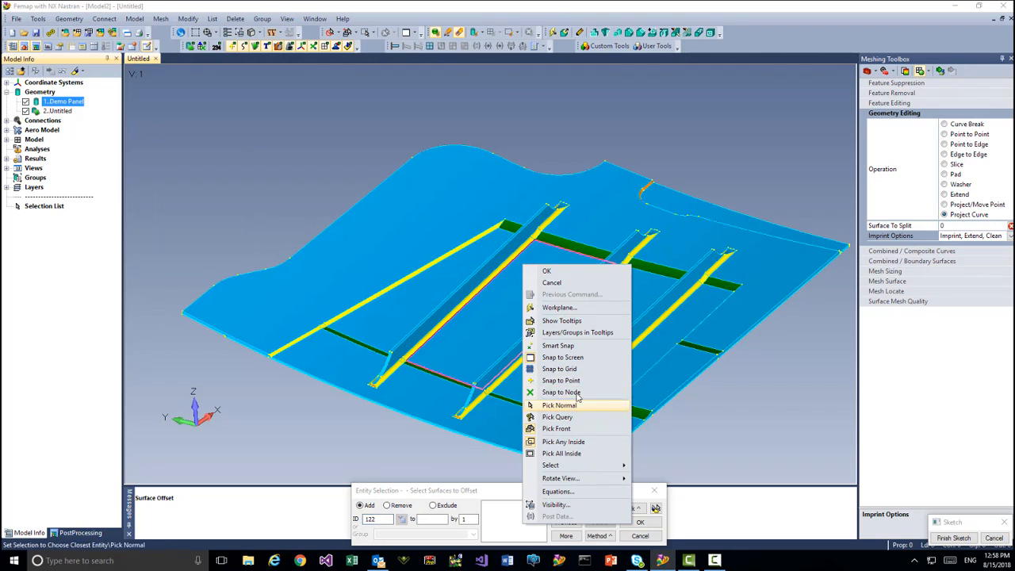
{"action": "left_click", "coordinate": [564, 417]}
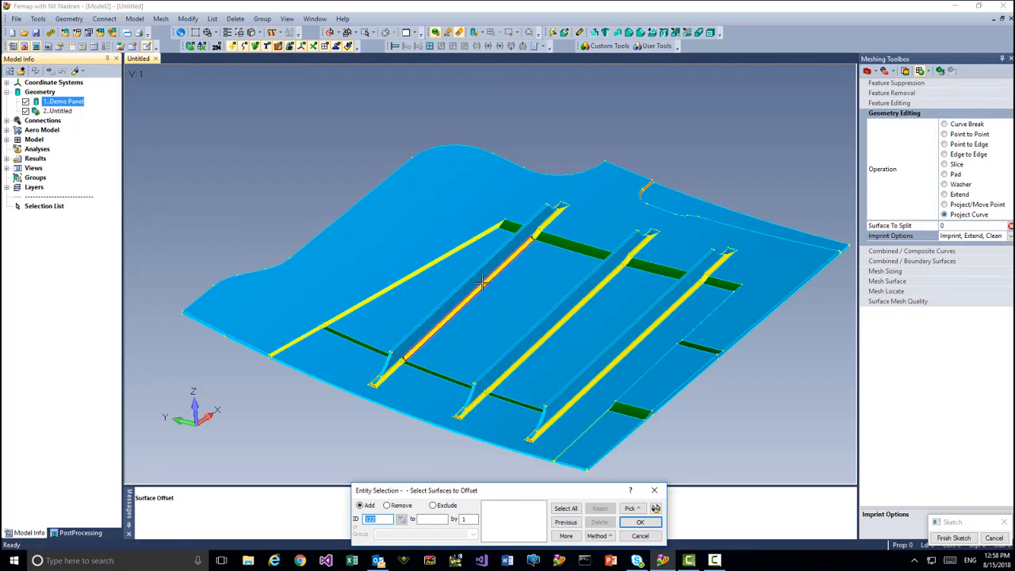
{"action": "left_click", "coordinate": [477, 277]}
{"action": "key", "text": "Return"}
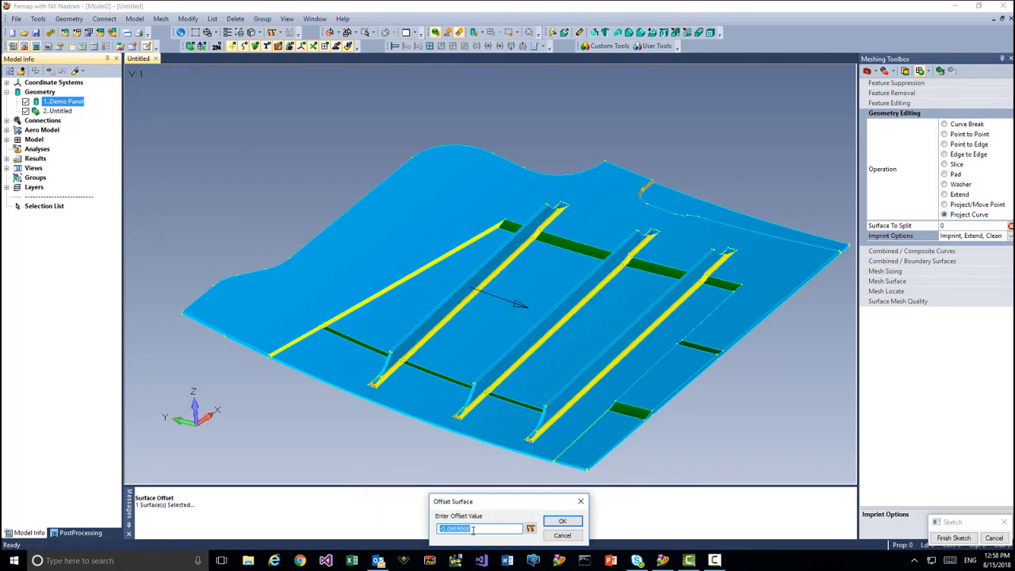
{"action": "left_click", "coordinate": [558, 522]}
- Offset the web side surfaces of the middle and third stiffeners by their proposed values, and hide the Demo Panel solid
{"action": "scroll", "coordinate": [559, 289], "scroll_direction": "up", "scroll_amount": 3}
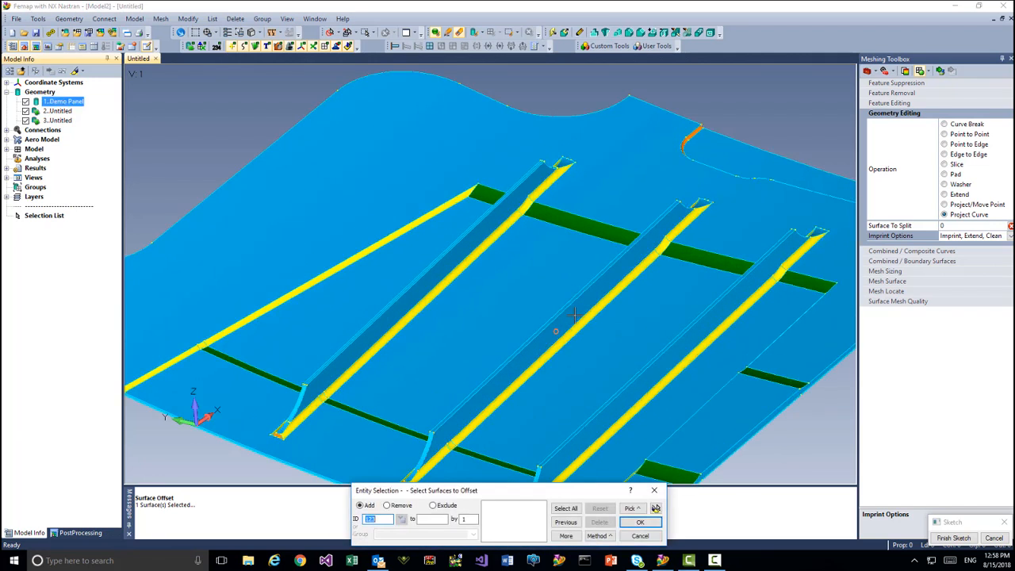
{"action": "left_click", "coordinate": [573, 314]}
{"action": "key", "text": "Return"}
{"action": "left_click", "coordinate": [625, 462]}
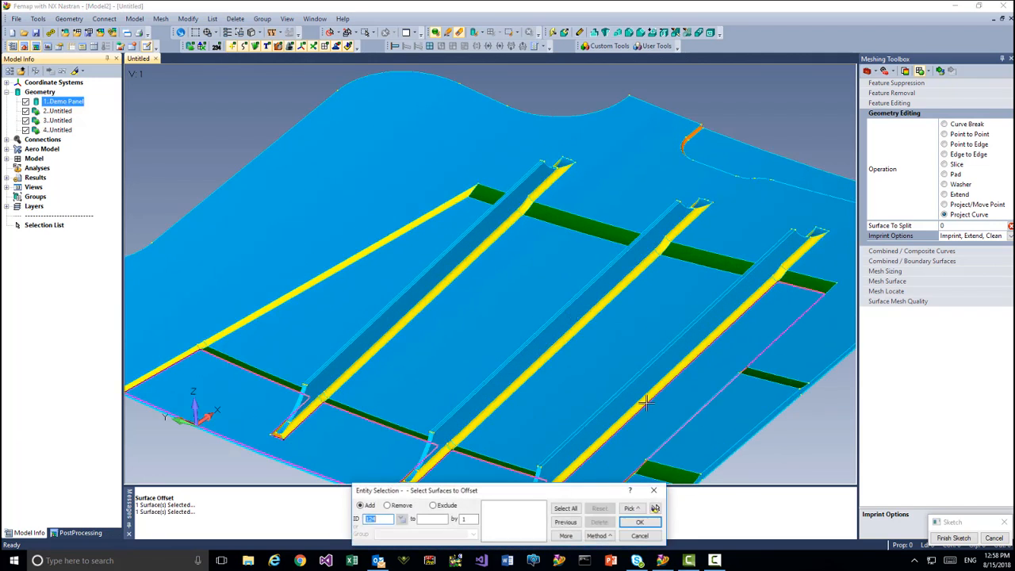
{"action": "left_click", "coordinate": [646, 403]}
{"action": "key", "text": "Return"}
{"action": "left_click", "coordinate": [571, 520]}
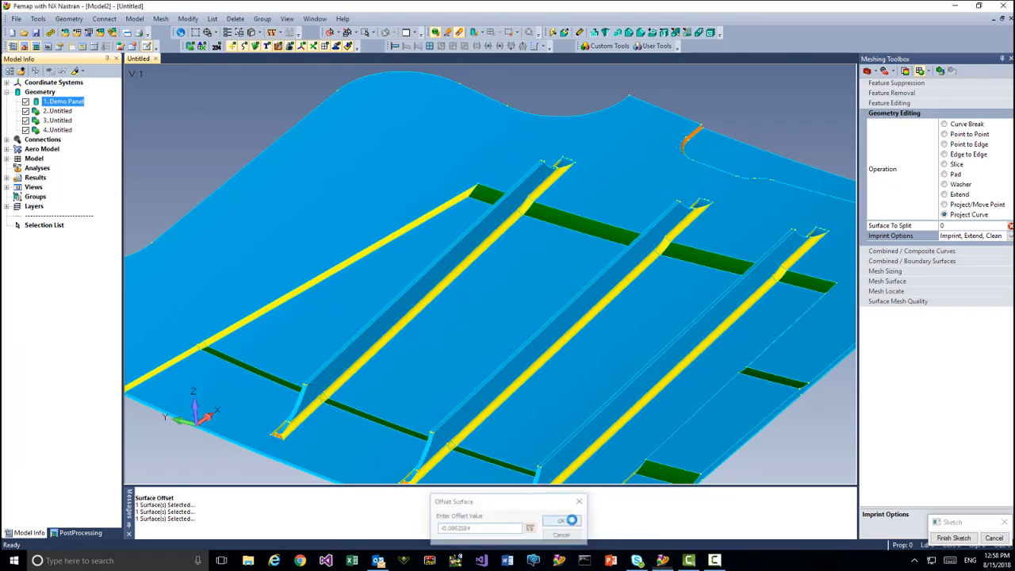
{"action": "key", "text": "Escape"}
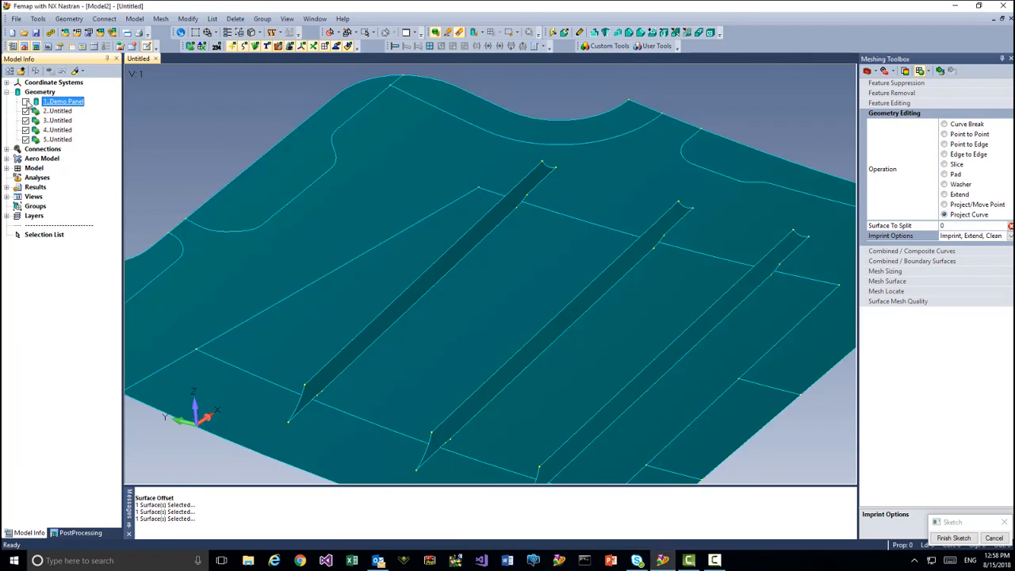
- Extend the lower edge curves of all three stiffener surfaces through the panel by a distance of 1 with Continuous Curvature
{"action": "mouse_move", "coordinate": [516, 252]}
{"action": "middle_mouse_down"}
{"action": "mouse_move", "coordinate": [487, 272]}
{"action": "mouse_move", "coordinate": [465, 208]}
{"action": "mouse_move", "coordinate": [515, 253]}
{"action": "middle_mouse_up"}
{"action": "middle_click_drag", "start_coordinate": [591, 277], "coordinate": [526, 201]}
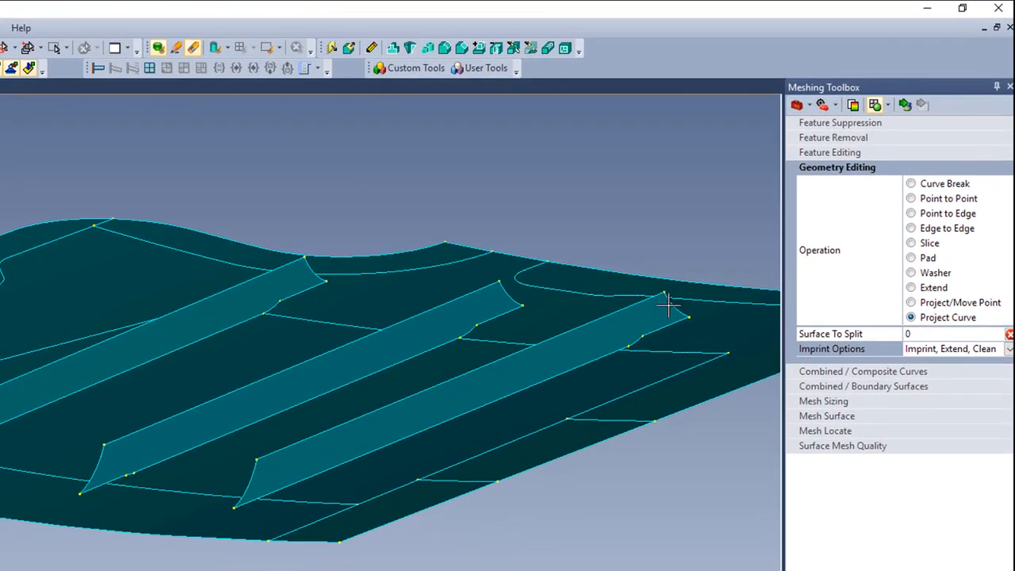
{"action": "left_click", "coordinate": [929, 288]}
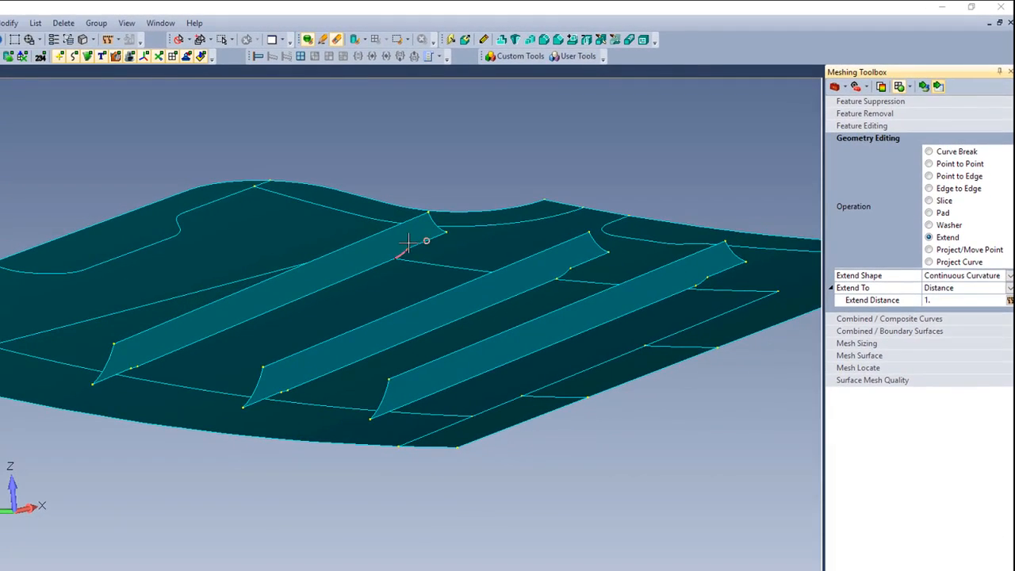
{"action": "left_click", "coordinate": [348, 272]}
{"action": "left_click", "coordinate": [253, 404]}
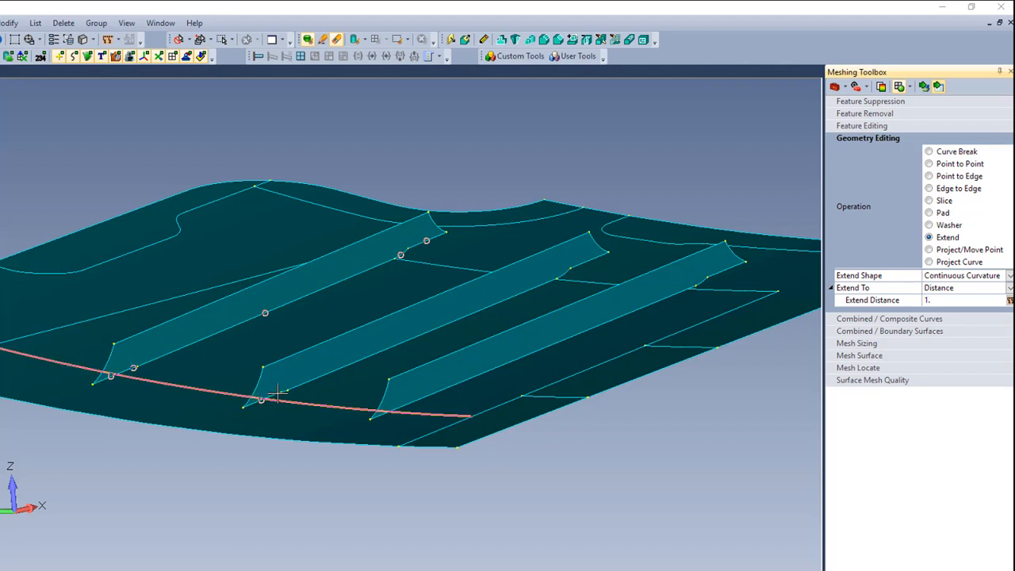
{"action": "left_click", "coordinate": [305, 382]}
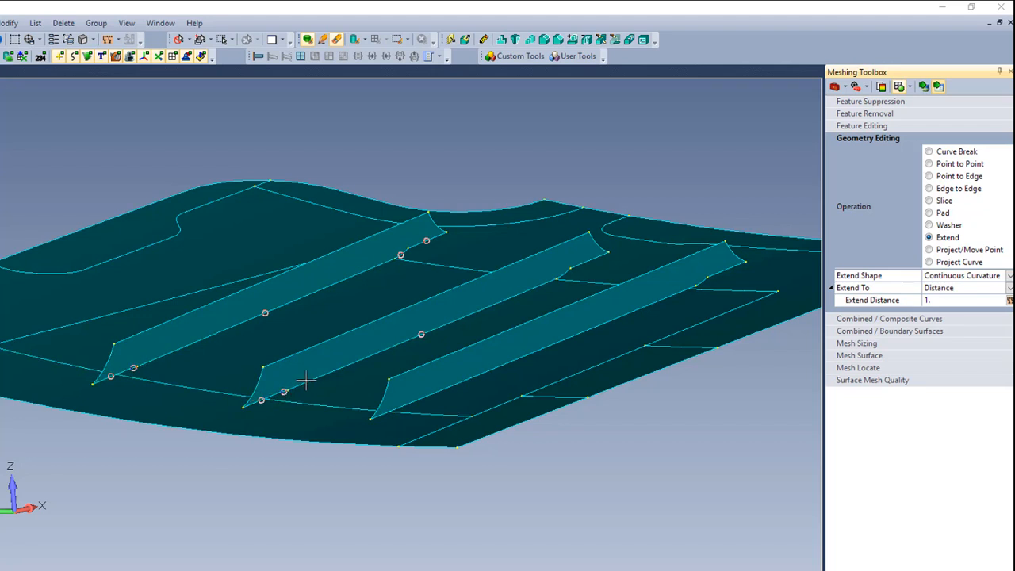
{"action": "left_click", "coordinate": [587, 262]}
{"action": "left_click", "coordinate": [700, 282]}
{"action": "left_click", "coordinate": [599, 322]}
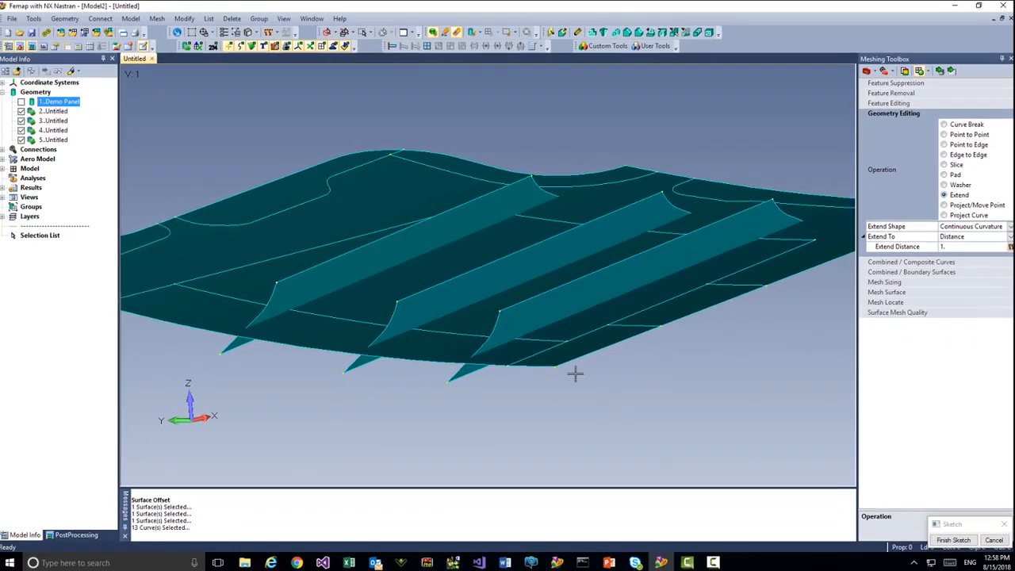
- Add the panel surface and the three stiffener surfaces together, allowing a NonManifold solid as the result
{"action": "middle_click_drag", "start_coordinate": [479, 456], "coordinate": [453, 414]}
{"action": "middle_click_drag", "start_coordinate": [554, 339], "coordinate": [475, 150]}
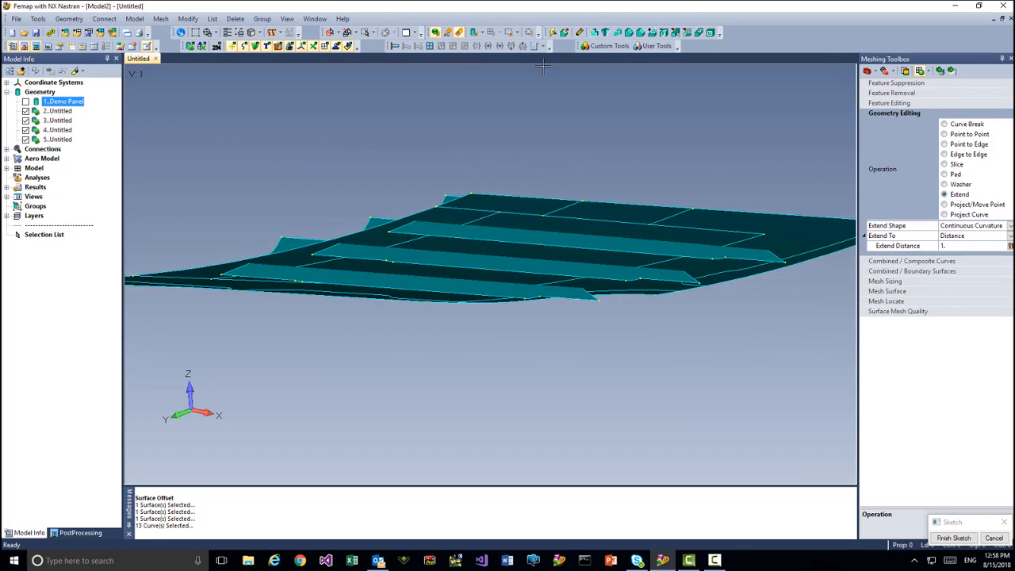
{"action": "left_click", "coordinate": [639, 32]}
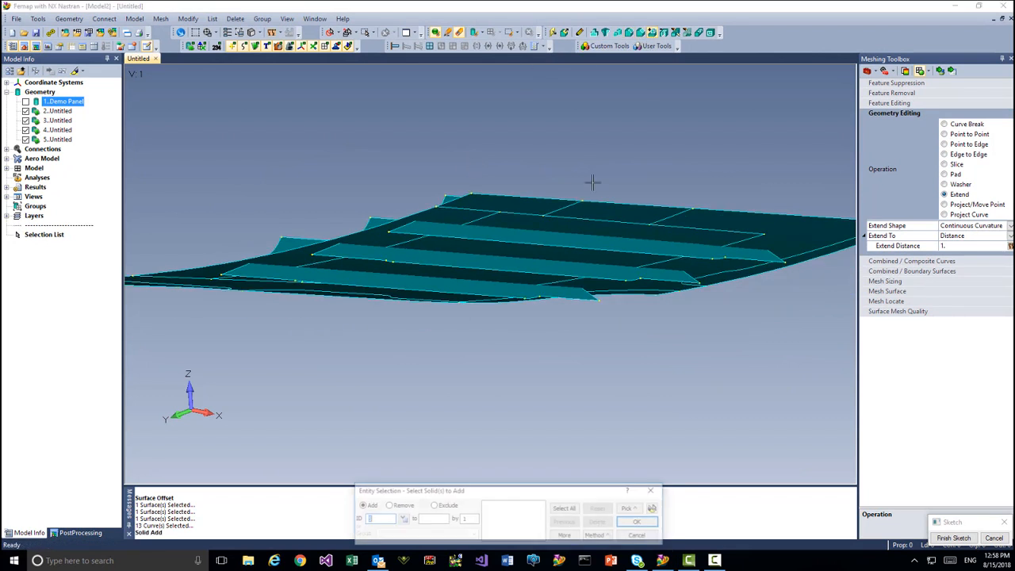
{"action": "left_click", "coordinate": [483, 254]}
{"action": "left_click", "coordinate": [563, 239]}
{"action": "left_click", "coordinate": [543, 265]}
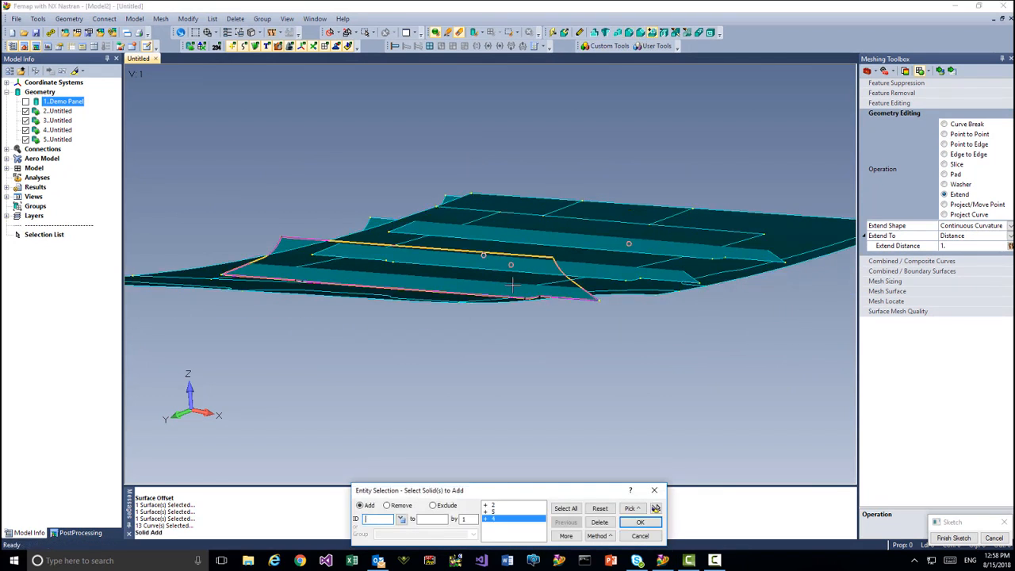
{"action": "left_click", "coordinate": [514, 286]}
{"action": "key", "text": "Return"}
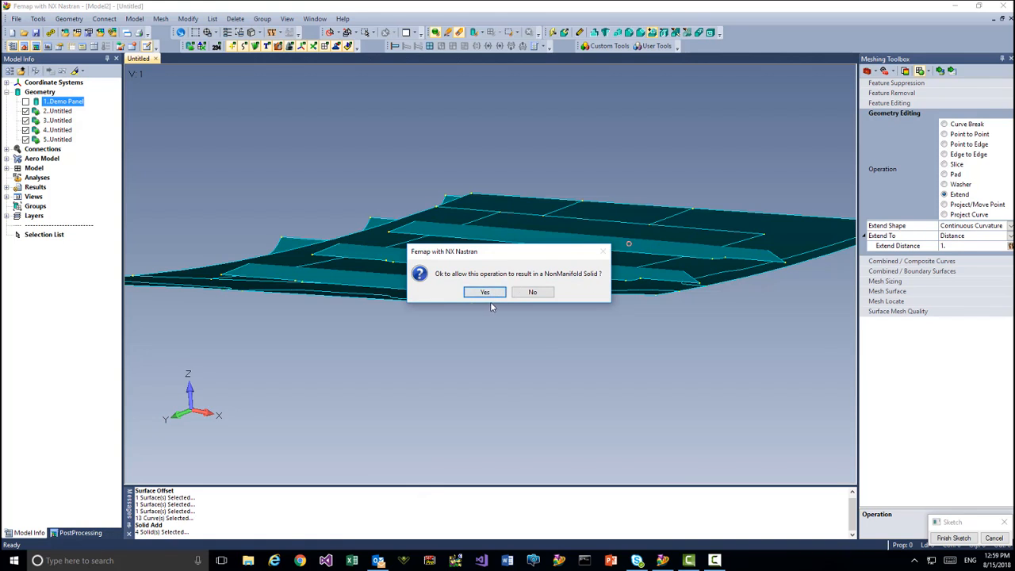
{"action": "left_click", "coordinate": [483, 292]}
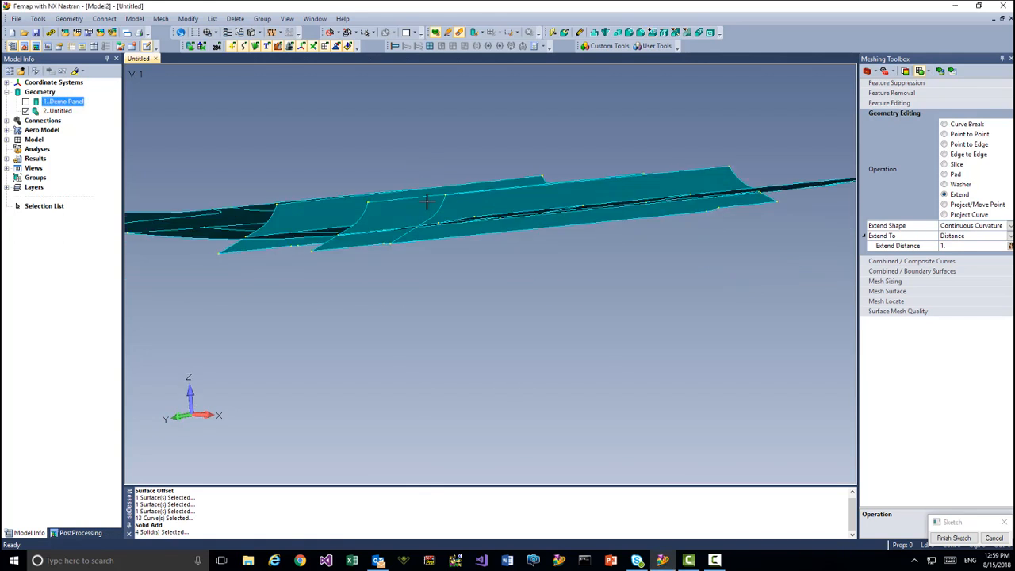
- Delete the three excess stiffener surfaces protruding from the underside of the panel
{"action": "middle_click_drag", "start_coordinate": [427, 201], "coordinate": [406, 145]}
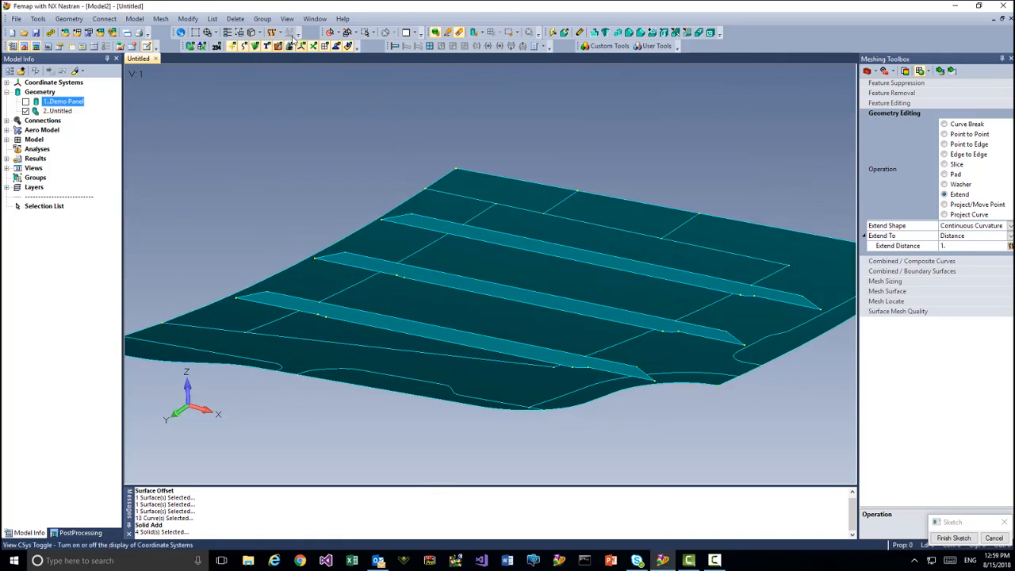
{"action": "left_click", "coordinate": [235, 19]}
{"action": "mouse_move", "coordinate": [262, 53]}
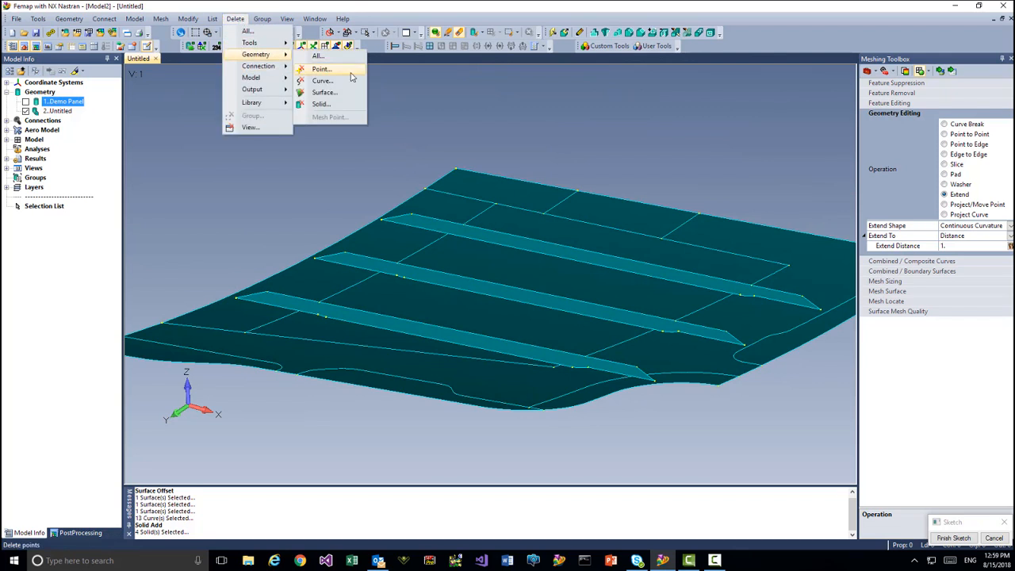
{"action": "left_click", "coordinate": [324, 92]}
{"action": "left_click", "coordinate": [547, 230]}
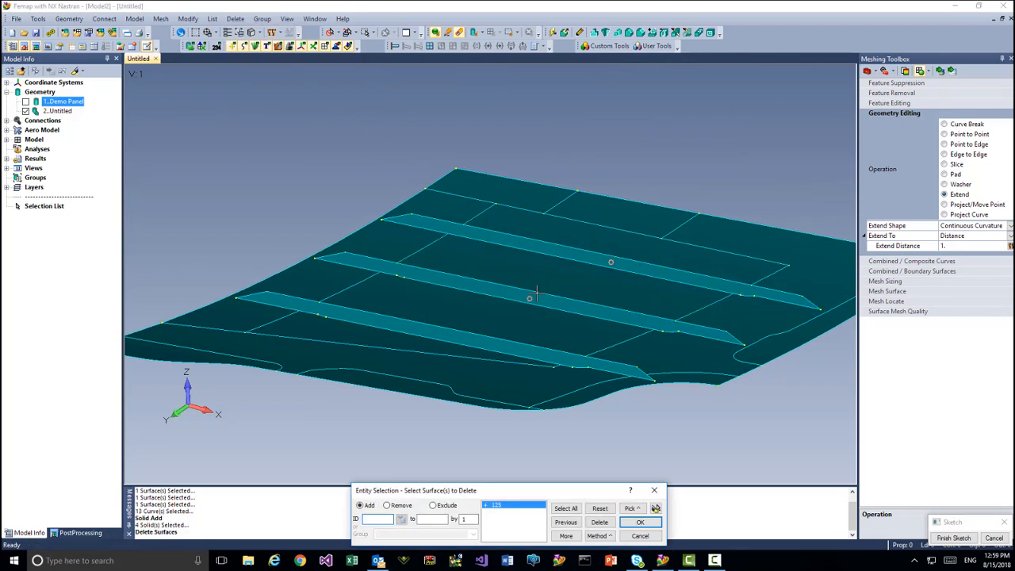
{"action": "left_click", "coordinate": [498, 343]}
{"action": "left_click", "coordinate": [498, 344]}
{"action": "key", "text": "Return"}
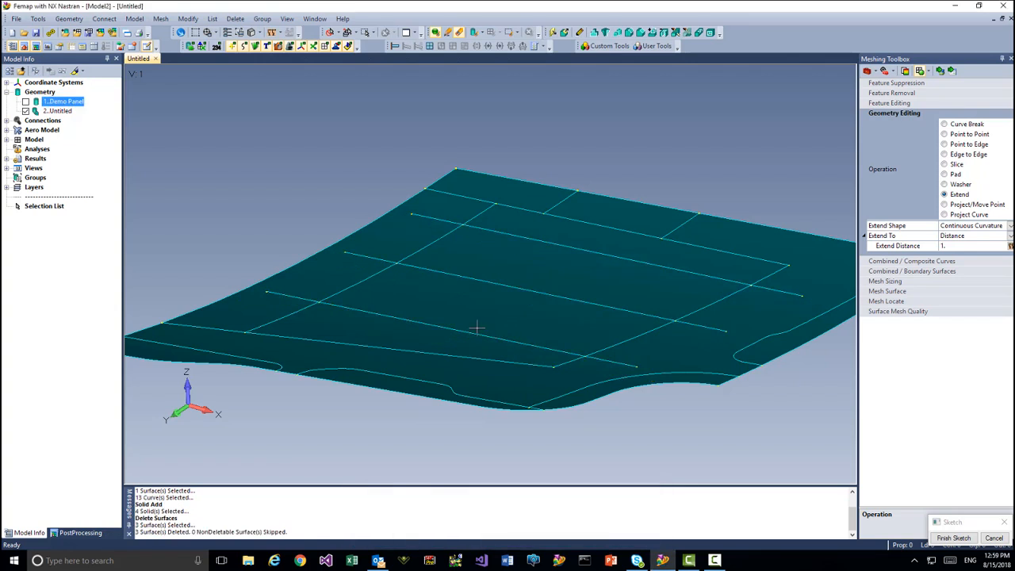
- Compare the finished surface model with the Demo Panel solid by showing and hiding the solid over it
{"action": "middle_click_drag", "start_coordinate": [442, 233], "coordinate": [469, 301]}
{"action": "middle_click_drag", "start_coordinate": [462, 213], "coordinate": [455, 269]}
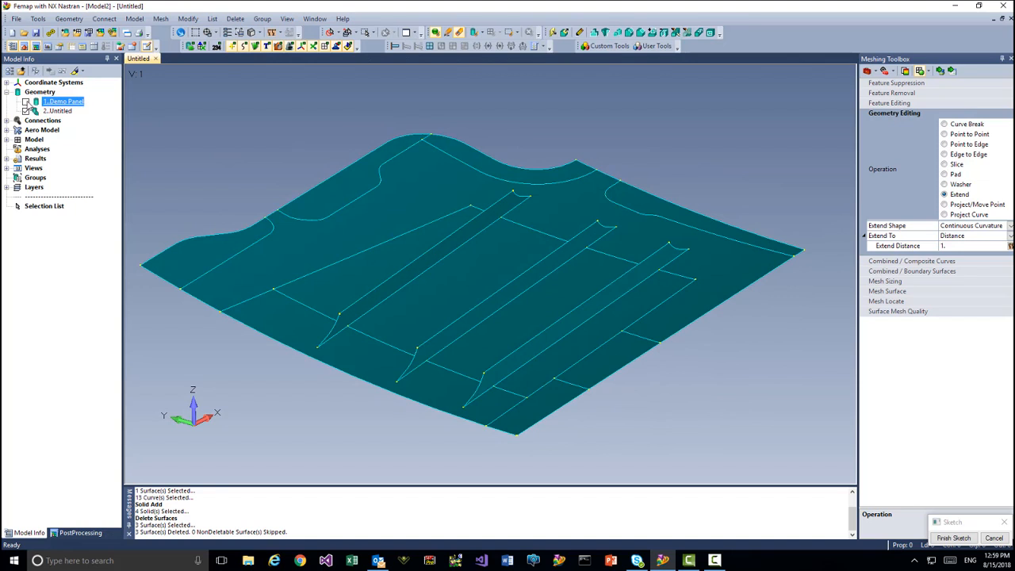
{"action": "left_click", "coordinate": [27, 102]}
{"action": "left_click", "coordinate": [27, 103]}
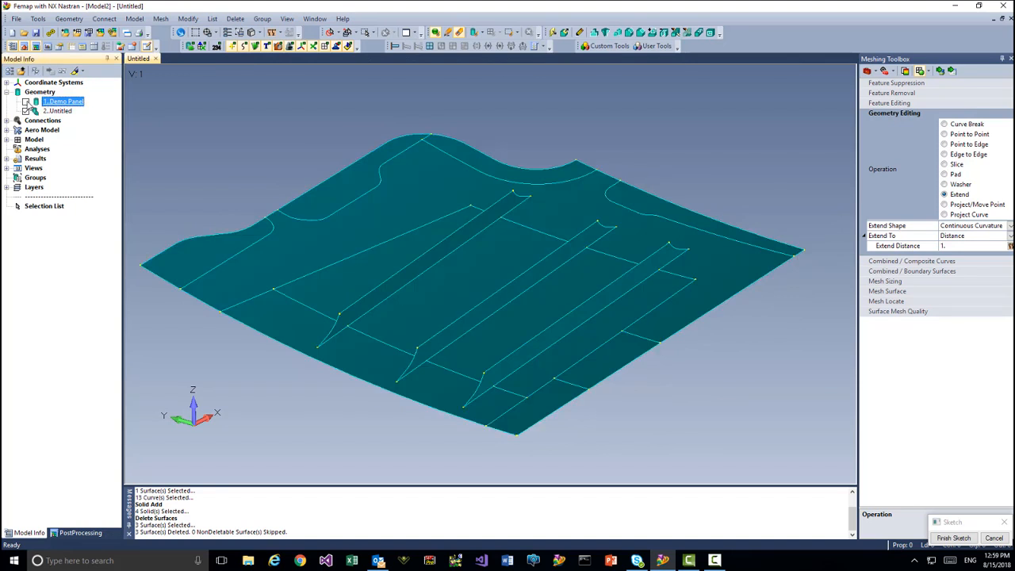
{"action": "left_click", "coordinate": [27, 102]}
{"action": "left_click", "coordinate": [27, 103]}
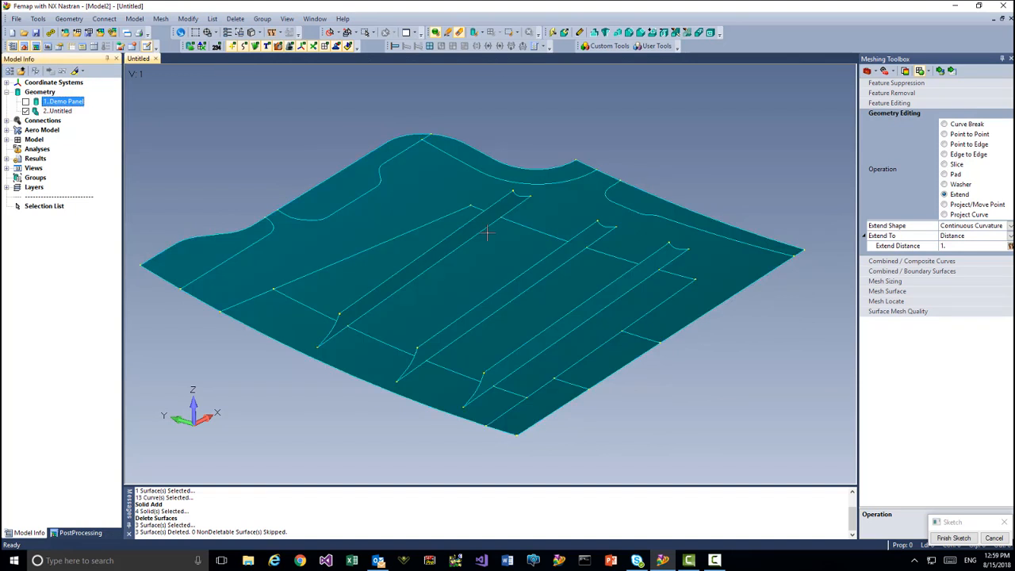